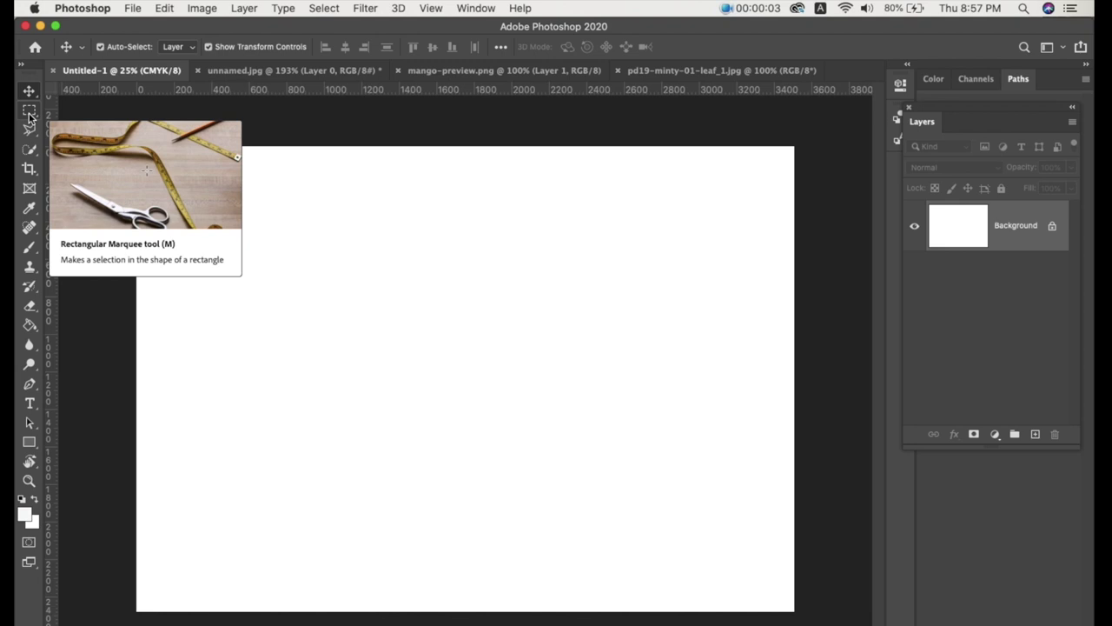
Compare the Marquee and Lasso tool groups, then make the freehand Lasso Tool active.
click(28, 113)
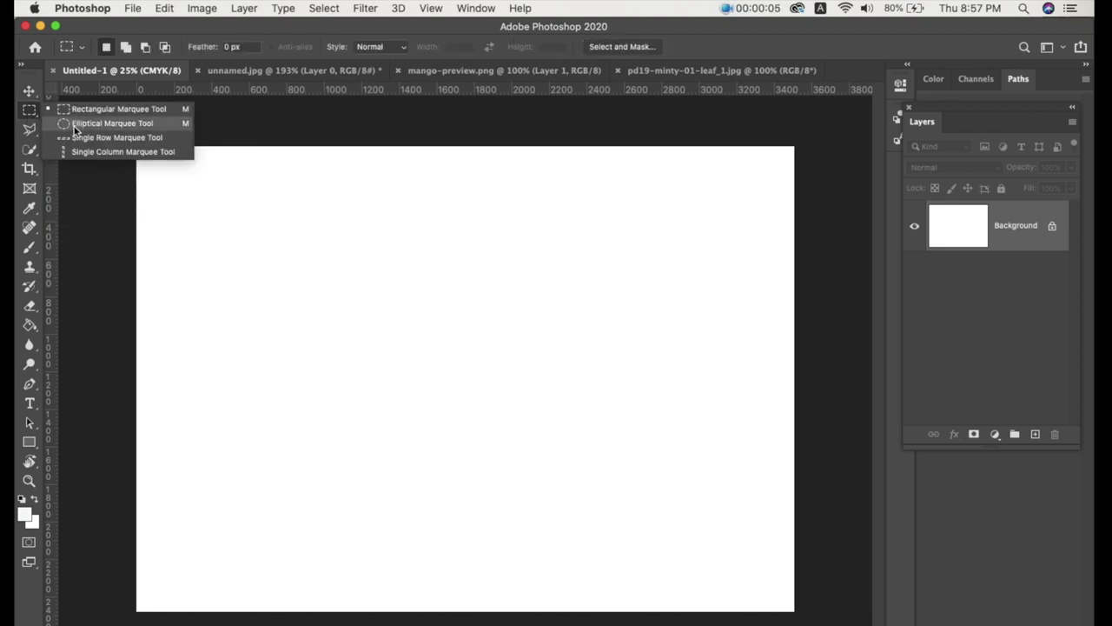
click(95, 267)
click(29, 129)
drag(29, 129, 75, 133)
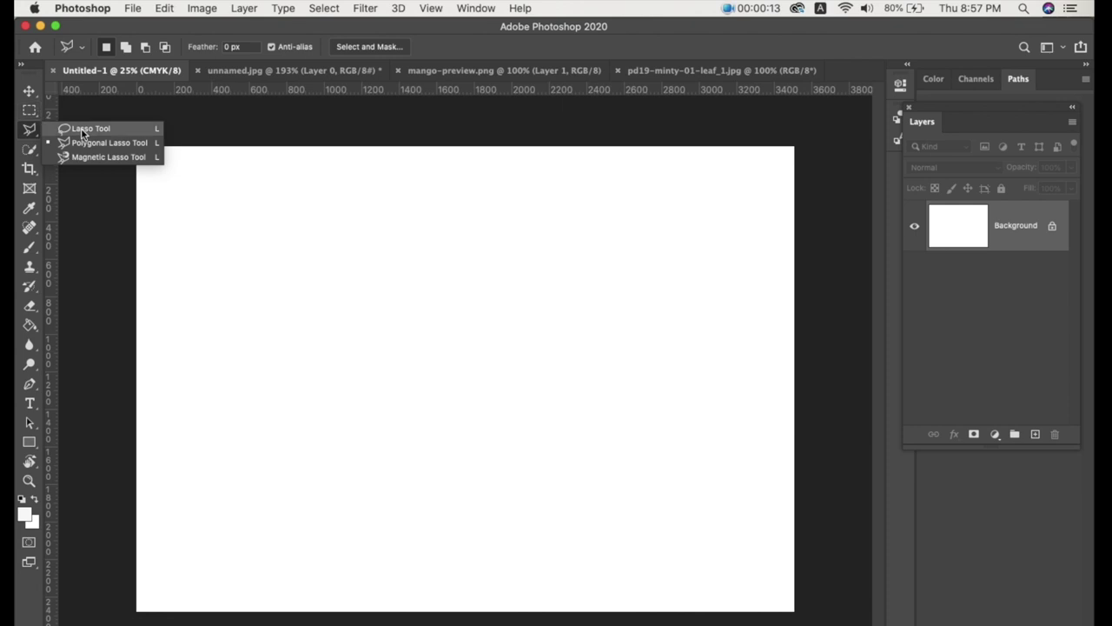
click(83, 131)
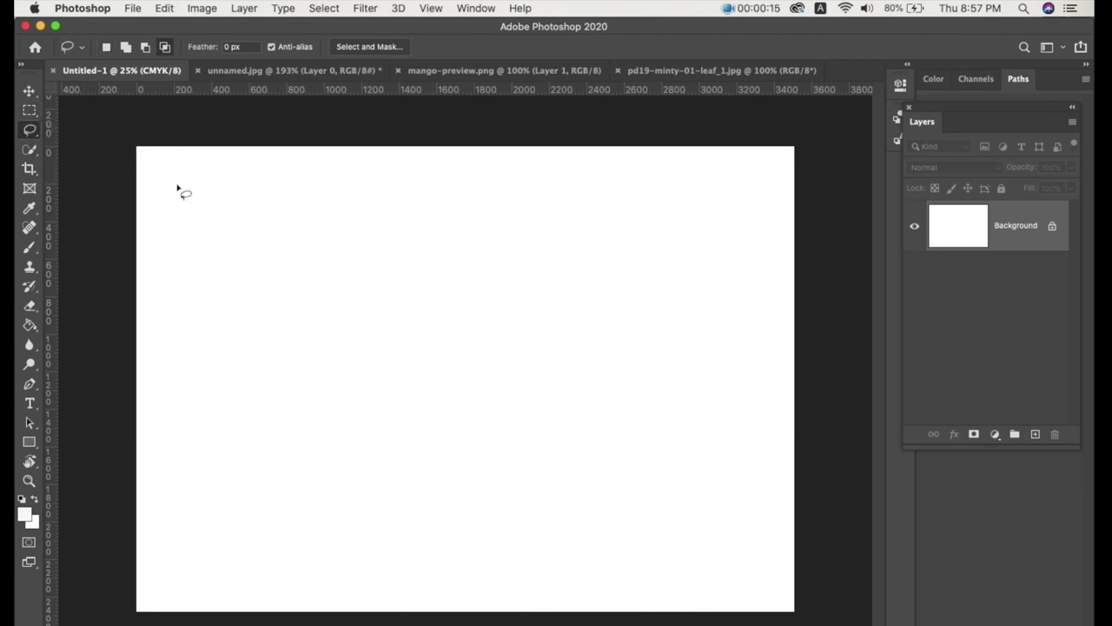
click(35, 115)
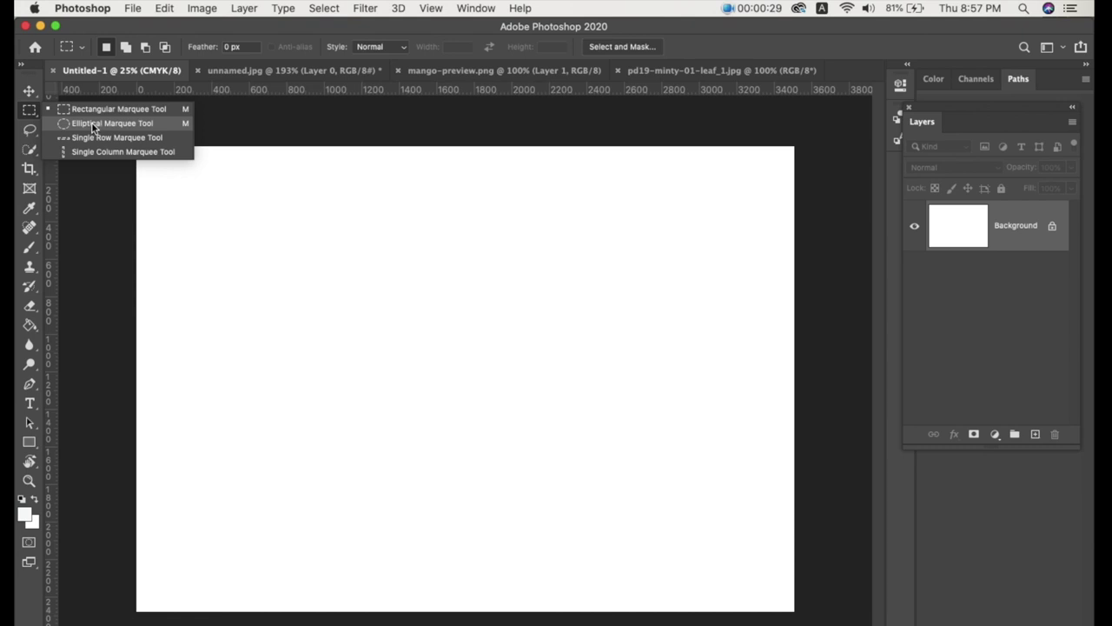
click(35, 139)
click(30, 130)
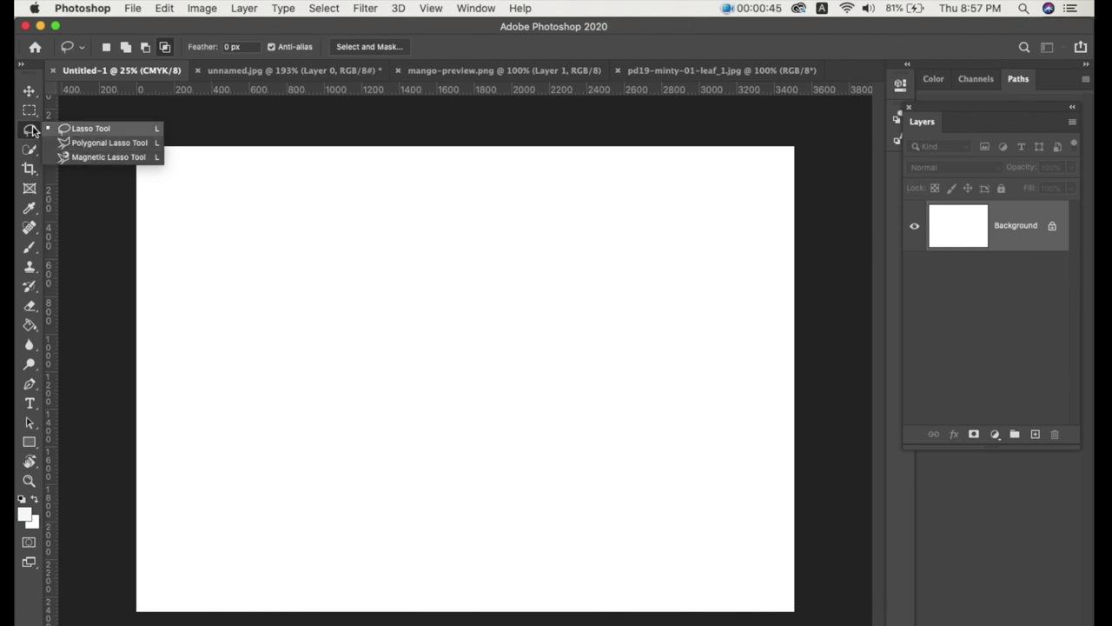
click(81, 132)
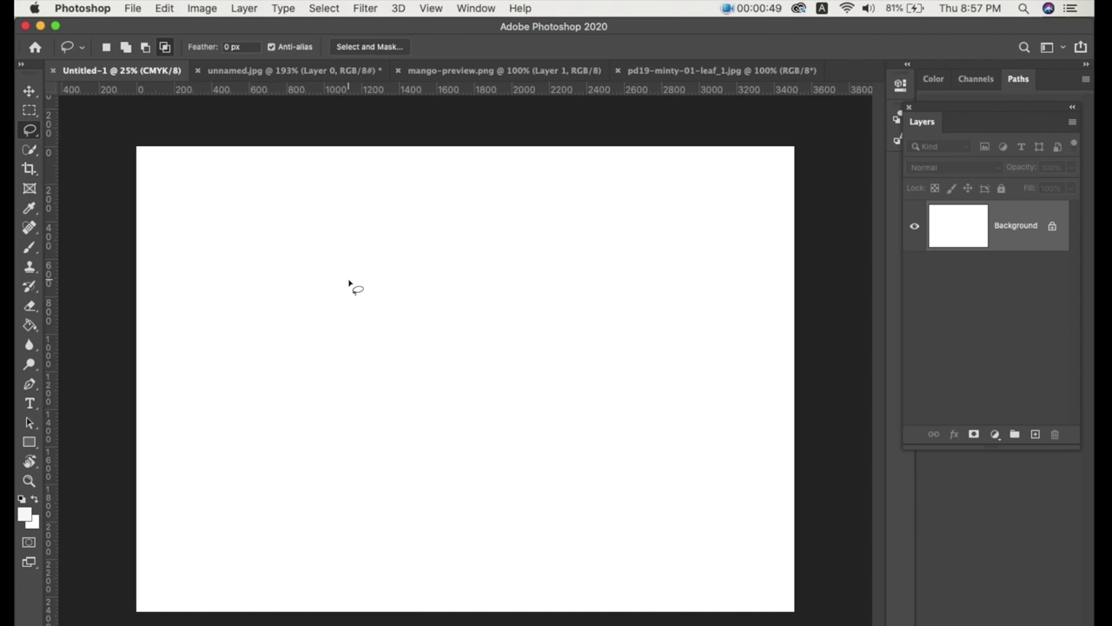
mouse_move(363, 313)
mouse_down()
mouse_move(459, 257)
mouse_move(396, 497)
mouse_move(336, 391)
mouse_move(340, 345)
mouse_move(367, 316)
mouse_up()
mouse_move(455, 277)
mouse_down()
mouse_move(666, 491)
mouse_move(397, 368)
mouse_move(465, 269)
mouse_up()
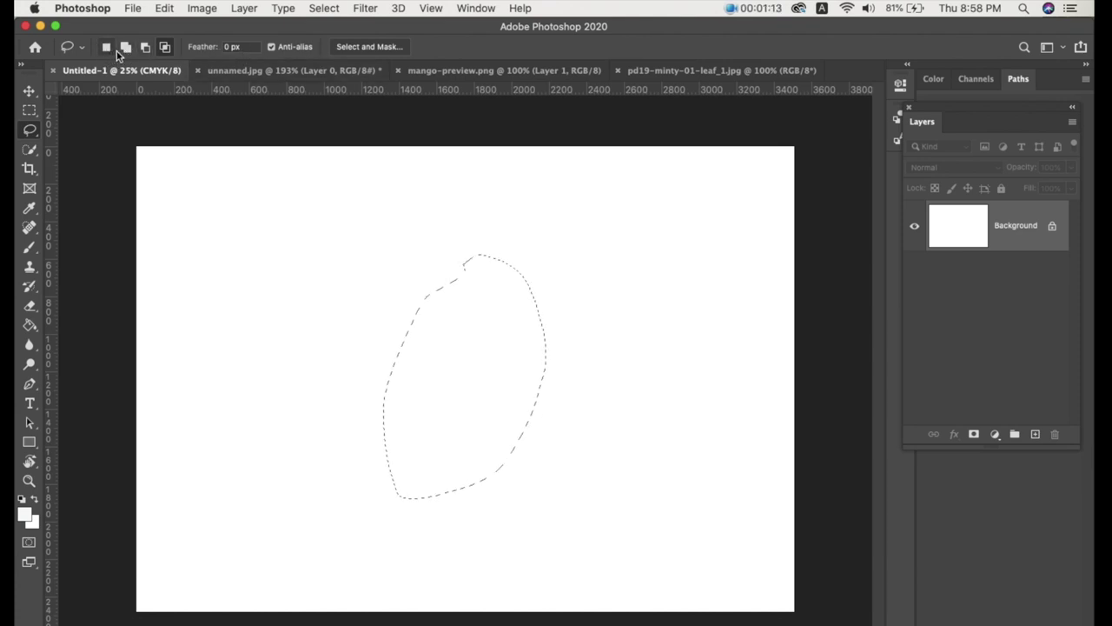
click(166, 52)
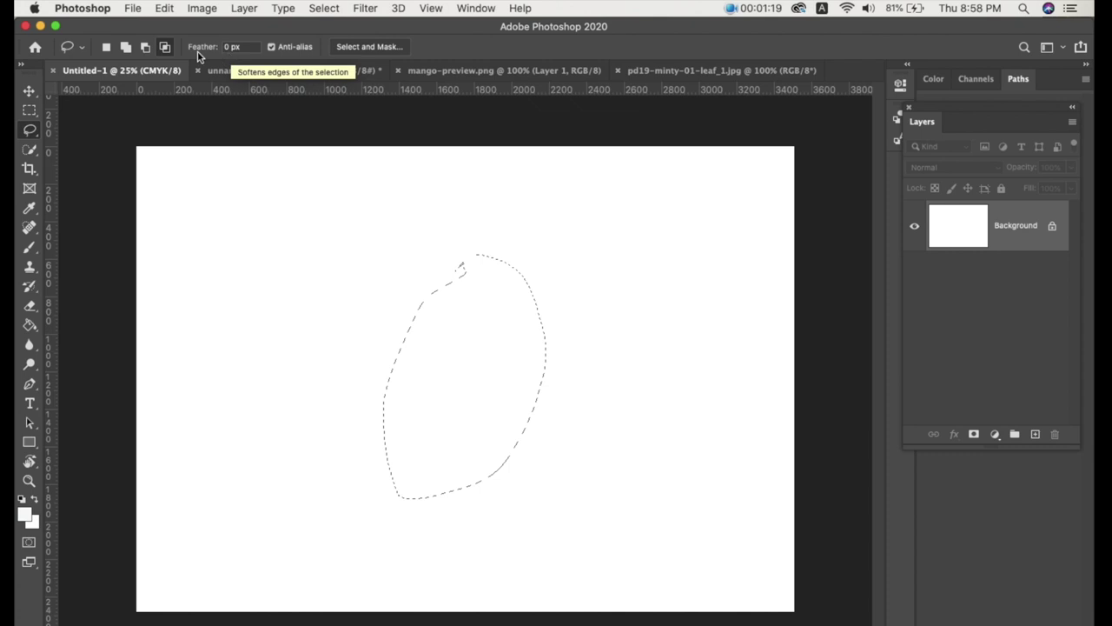
click(126, 49)
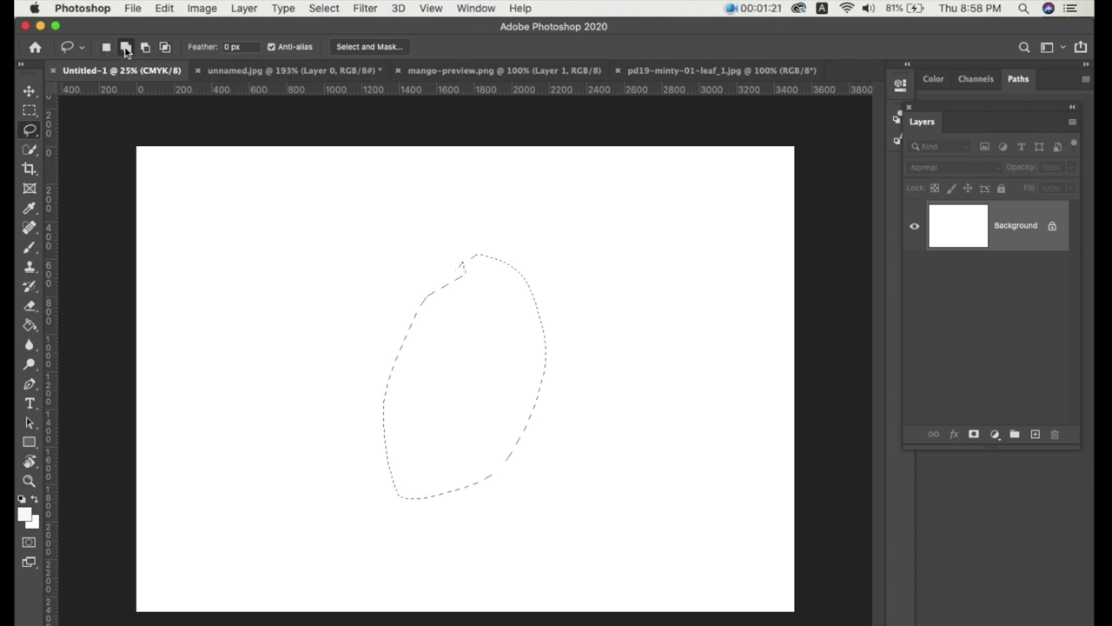
mouse_move(389, 254)
mouse_down()
mouse_move(410, 229)
mouse_move(536, 251)
mouse_move(568, 368)
mouse_move(385, 281)
mouse_move(389, 257)
mouse_up()
click(146, 47)
mouse_move(323, 211)
mouse_down()
mouse_move(477, 185)
mouse_move(336, 365)
mouse_move(325, 211)
mouse_up()
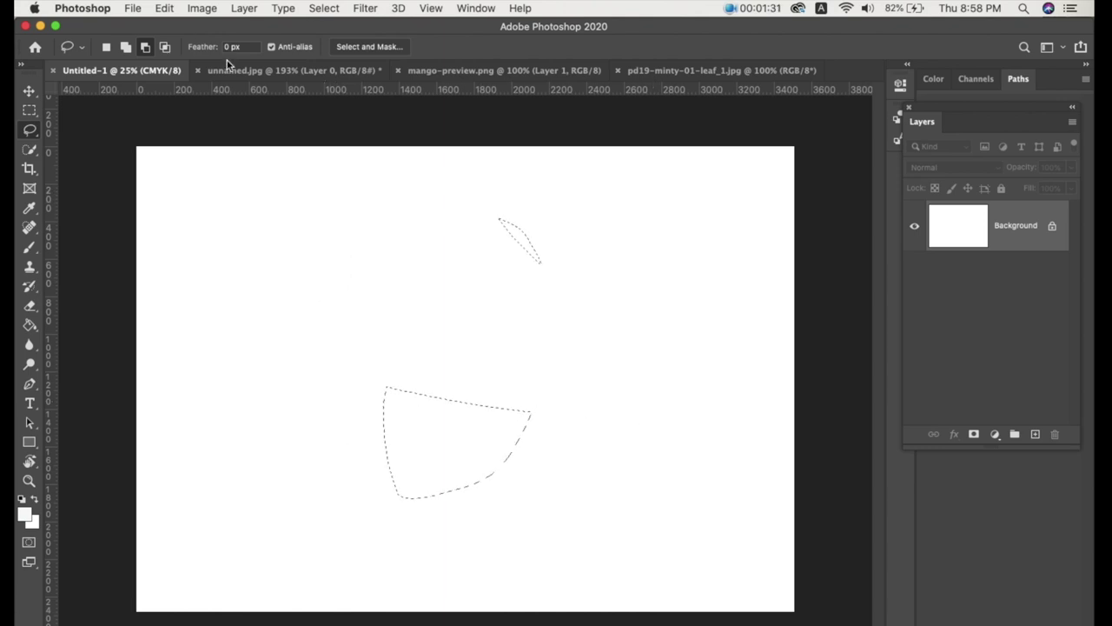
click(165, 47)
mouse_move(354, 397)
mouse_down()
mouse_move(509, 452)
mouse_move(405, 490)
mouse_move(365, 385)
mouse_move(358, 391)
mouse_up()
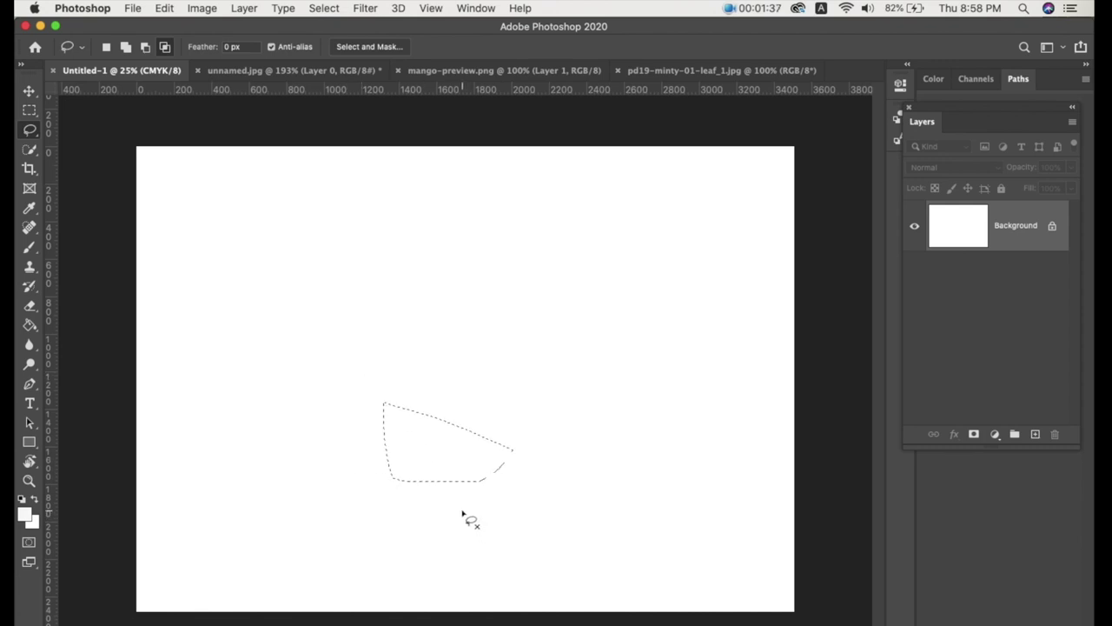
Clear the current selection and switch to the Polygonal Lasso Tool.
key(super+d)
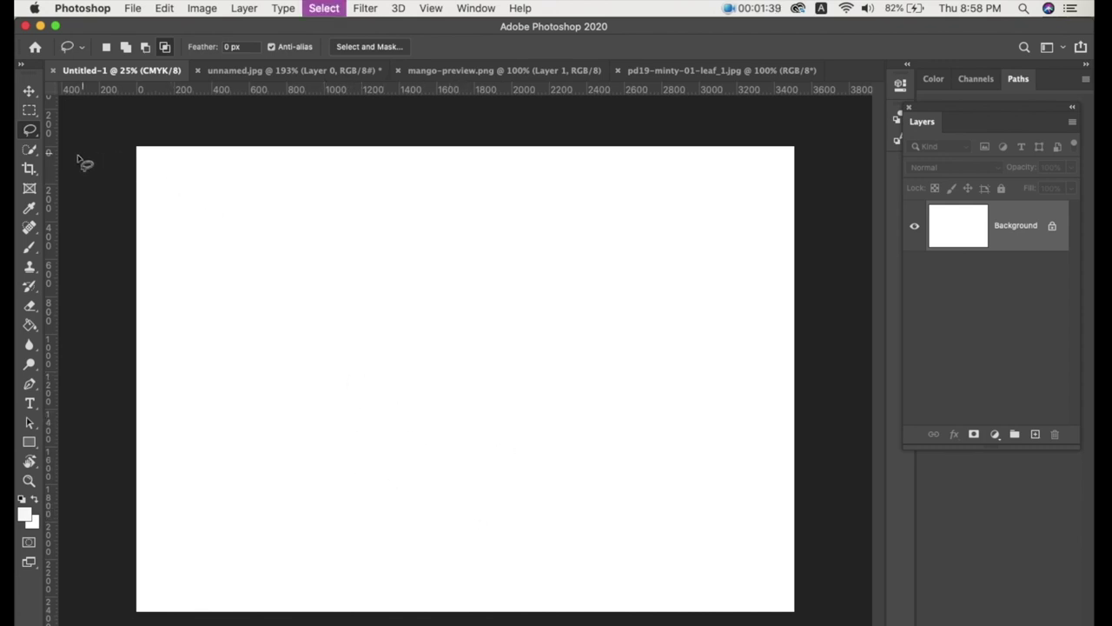
right_click(38, 137)
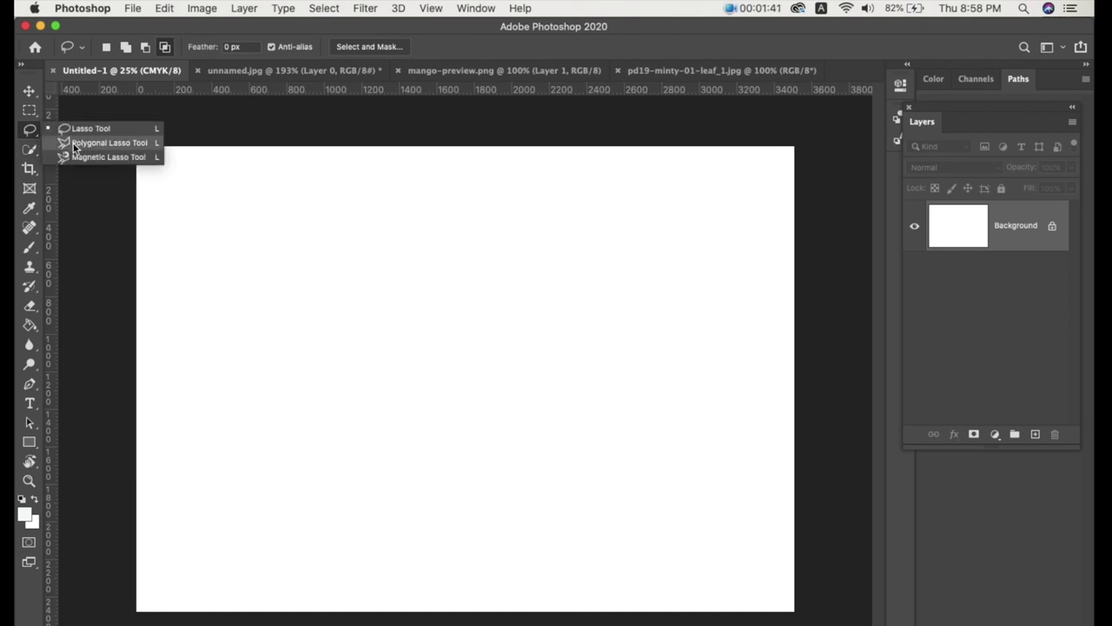
click(73, 143)
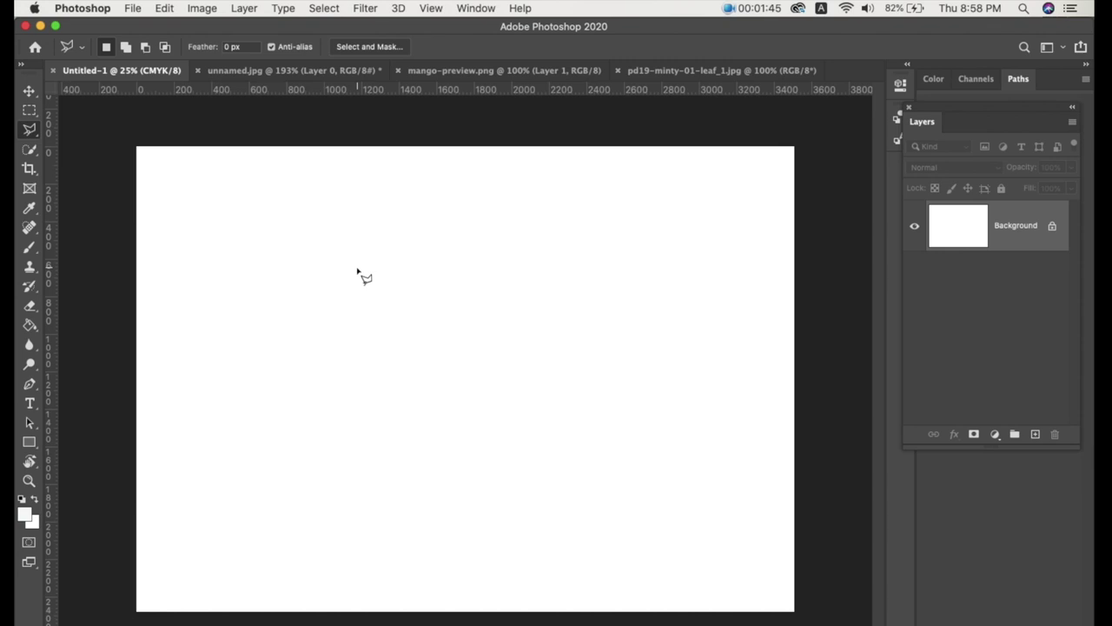
Draw a four-cornered straight-edged selection on the canvas, then deselect it.
click(357, 270)
click(347, 376)
click(480, 405)
click(498, 274)
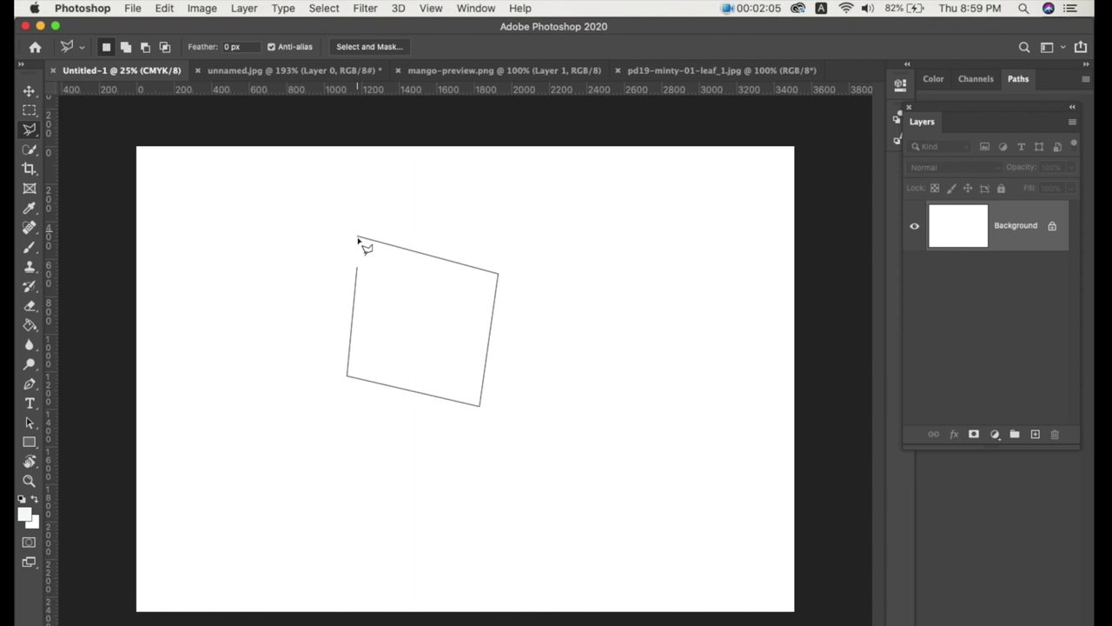
click(356, 272)
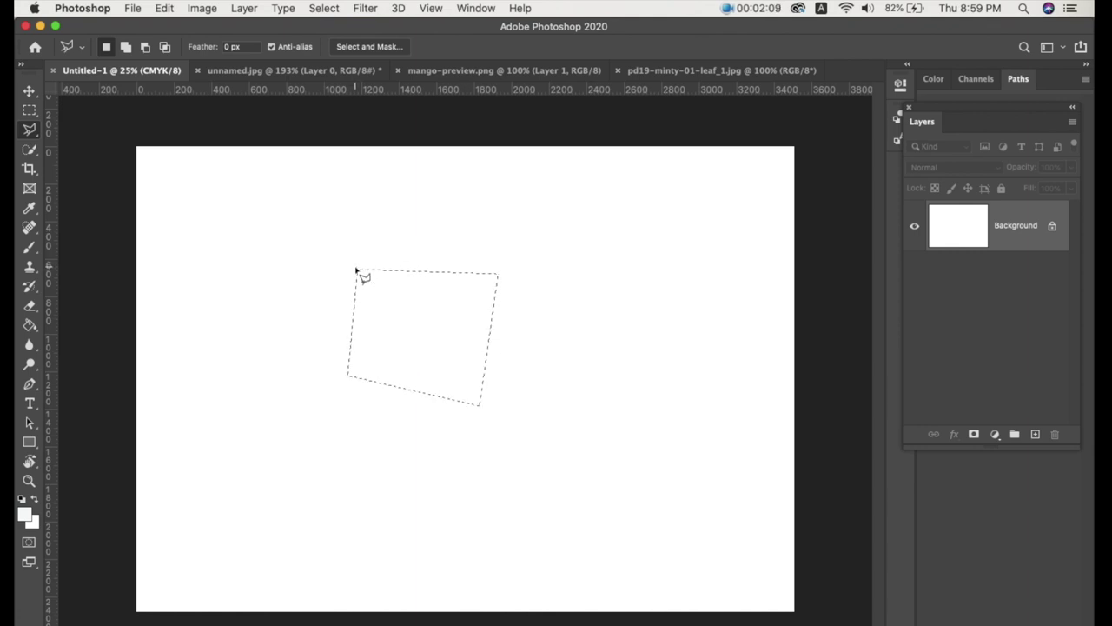
key(super+d)
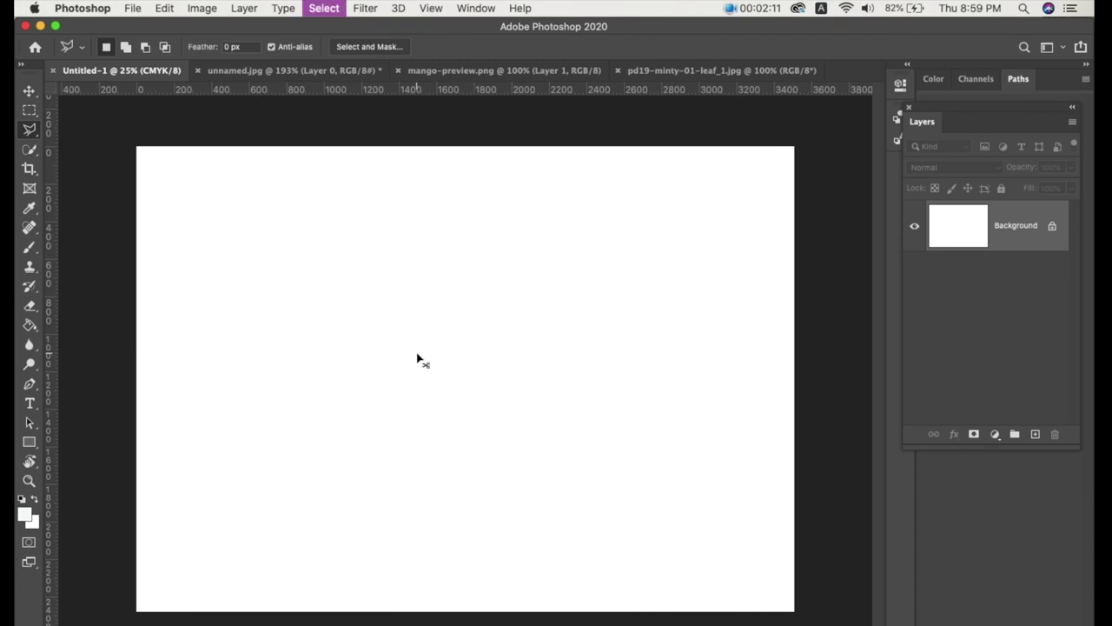
In unnamed.jpg, trace a closed selection around the whole building and bring up its actions.
click(318, 74)
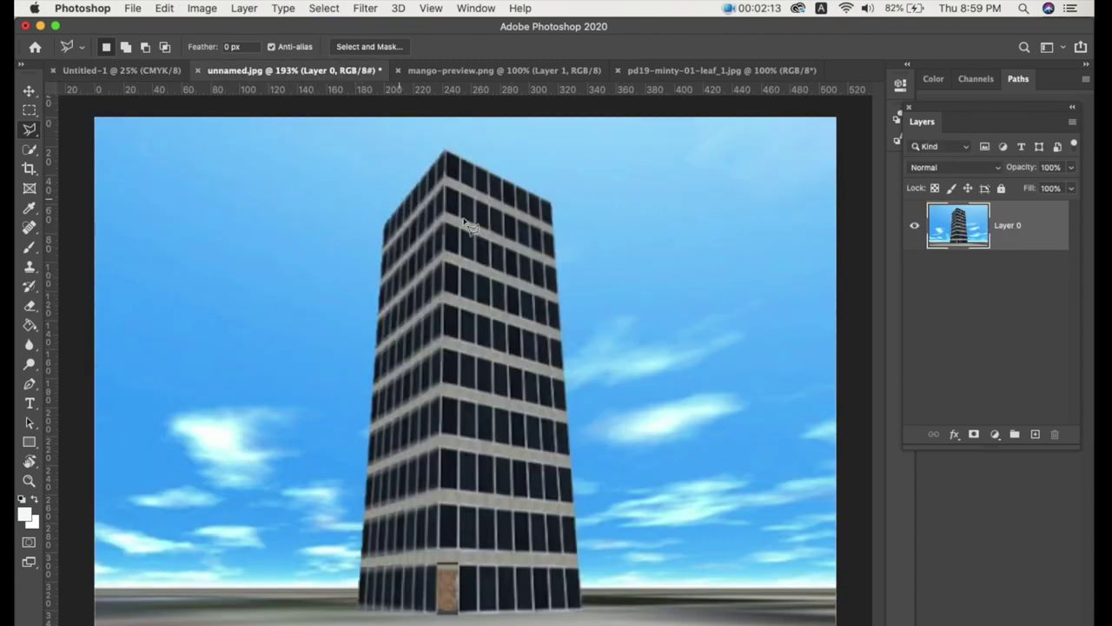
click(364, 609)
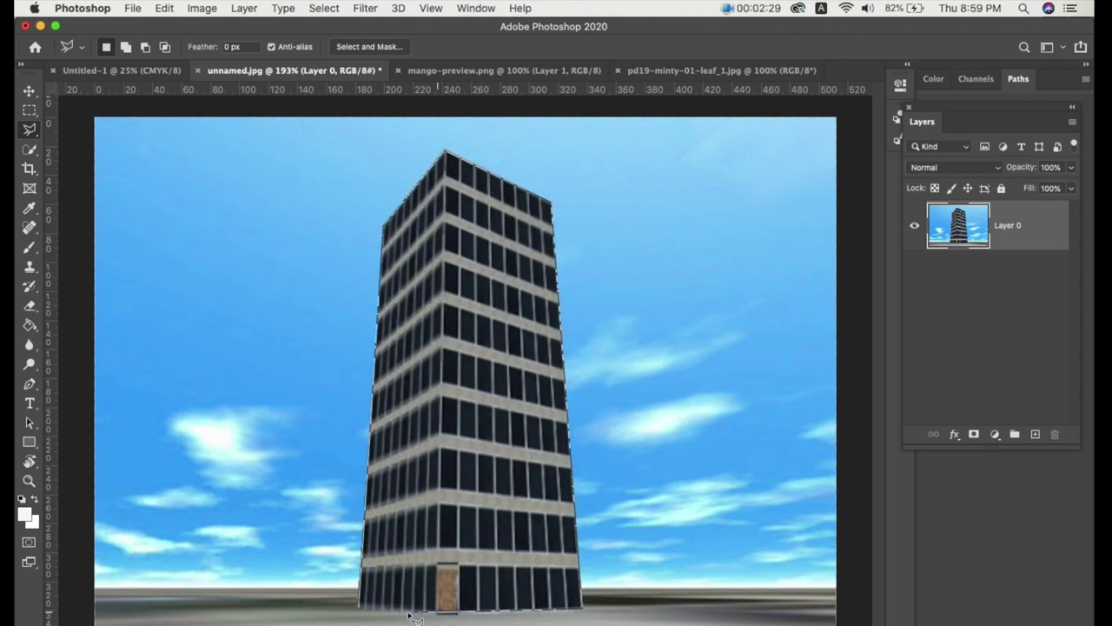
click(361, 609)
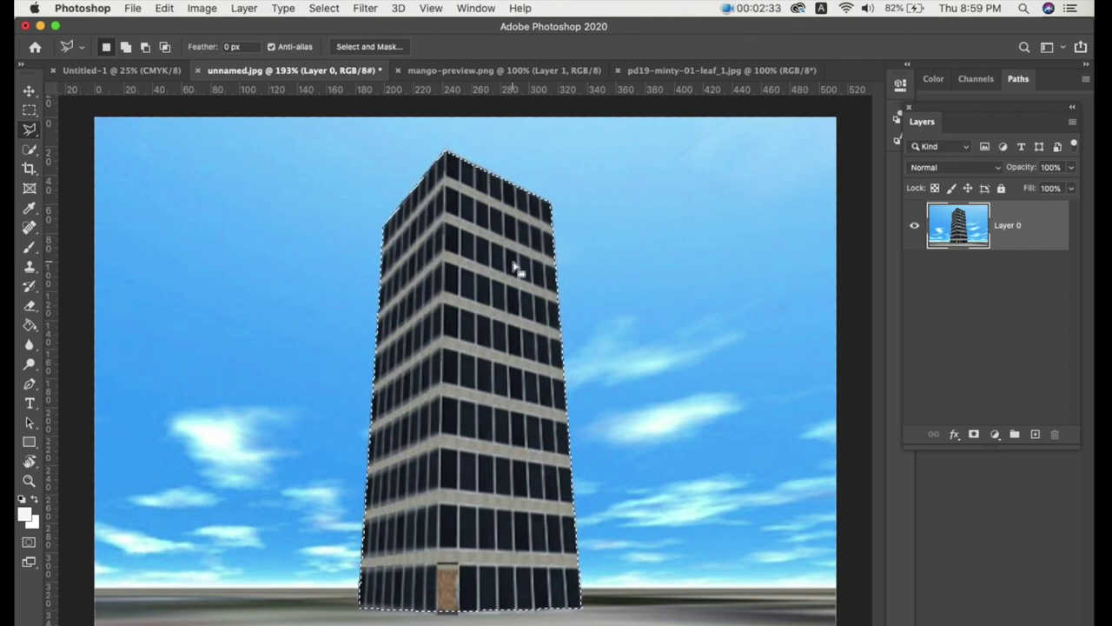
right_click(613, 277)
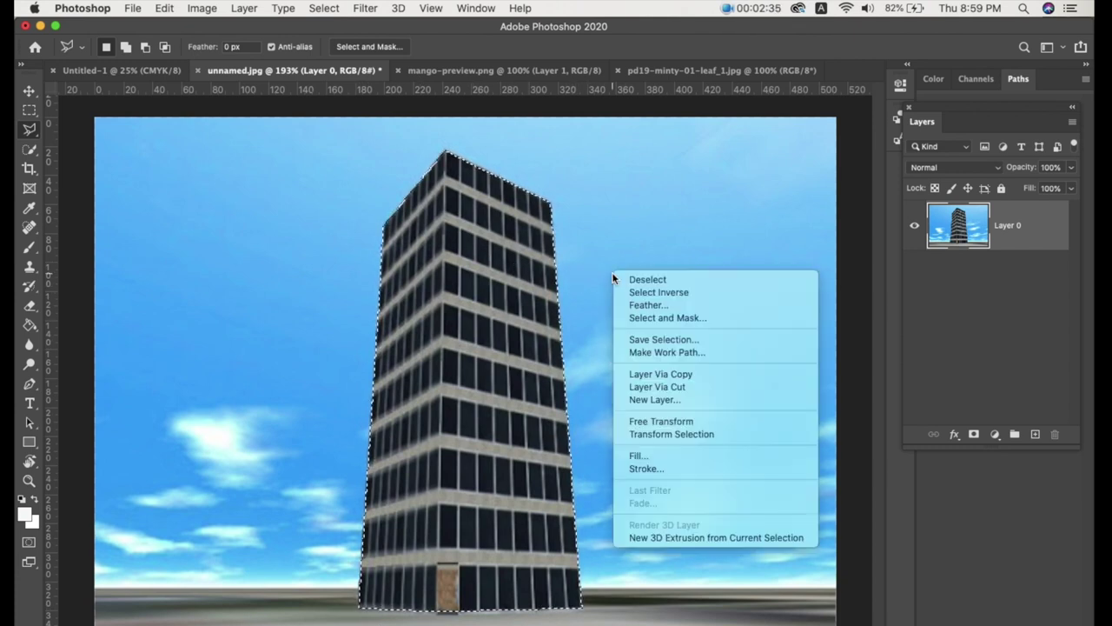
Copy the building onto its own layer and hide the original sky photo layer.
click(647, 374)
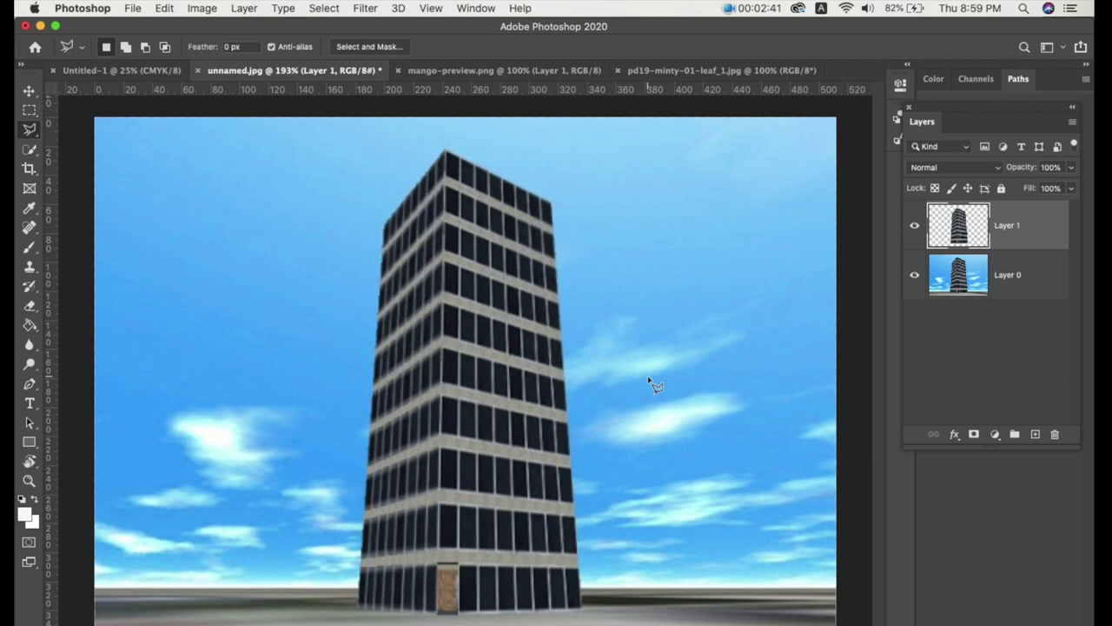
click(915, 277)
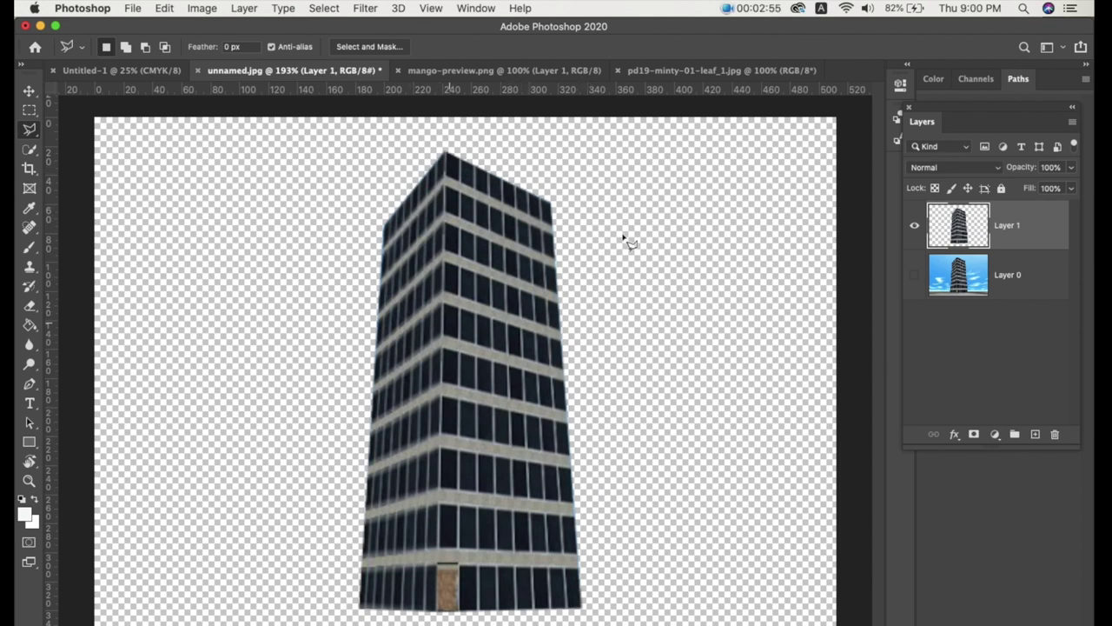
click(914, 276)
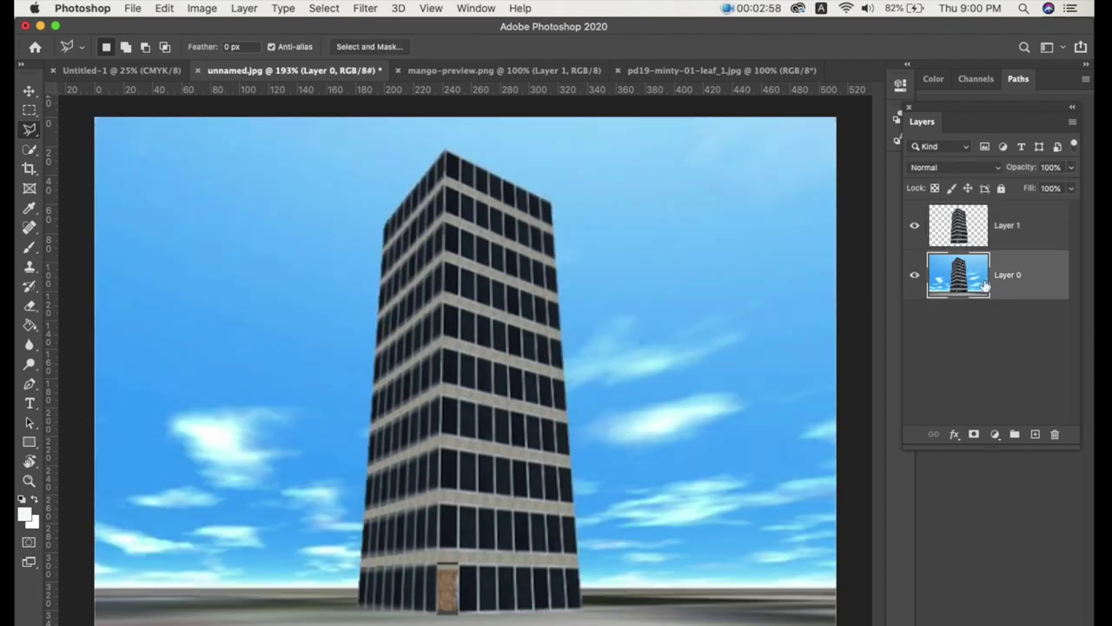
click(997, 228)
click(914, 276)
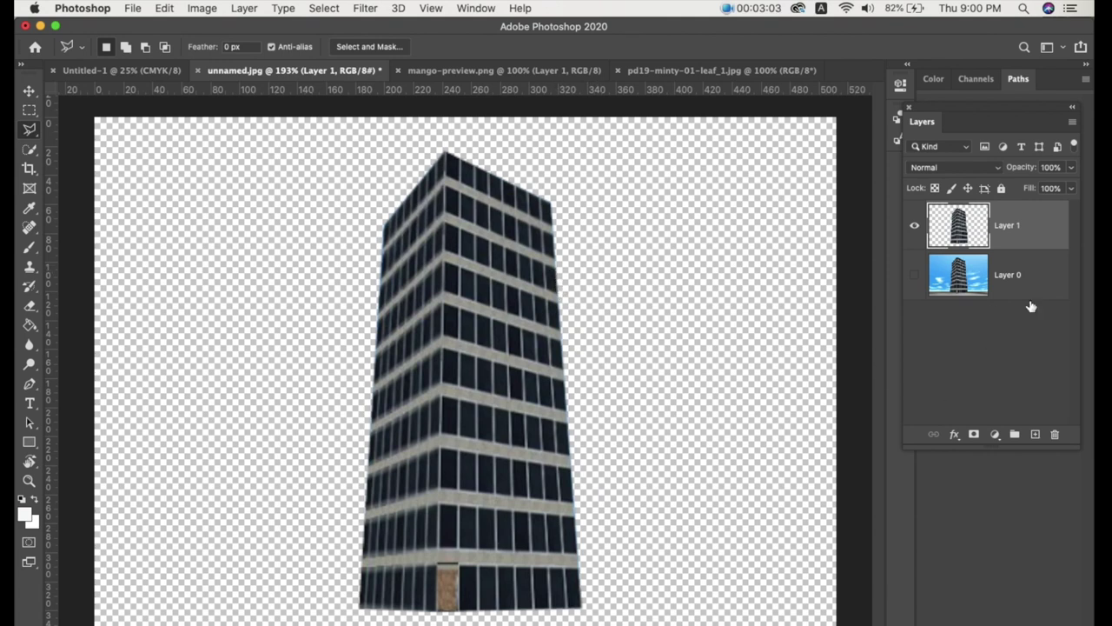
Add a new layer beneath the building and fill it with a saturated blue.
click(1035, 434)
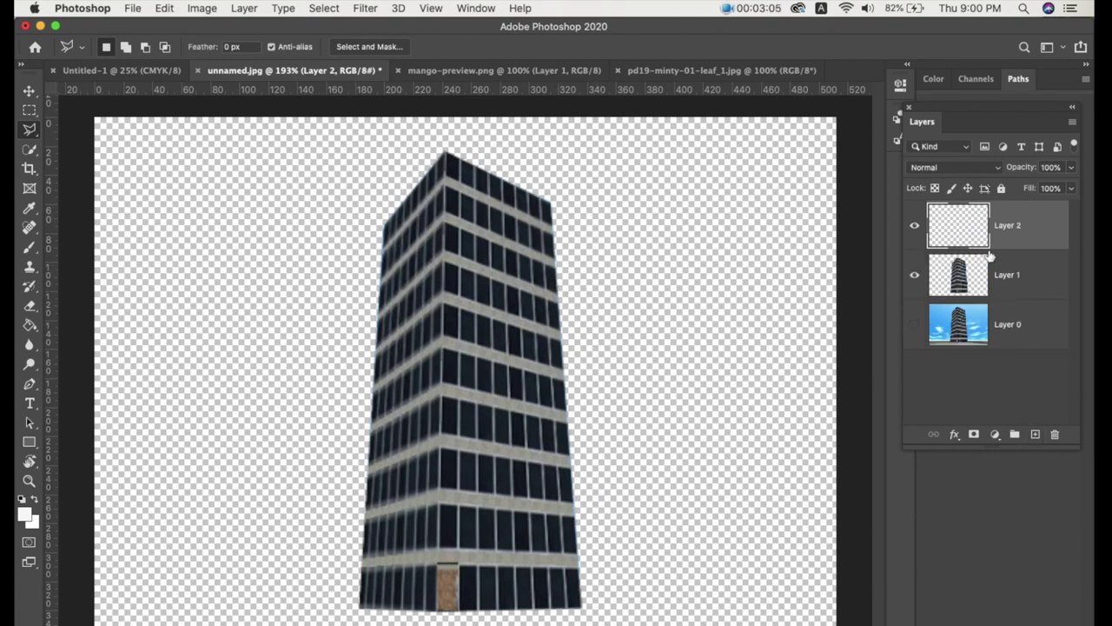
drag(1006, 237, 1000, 278)
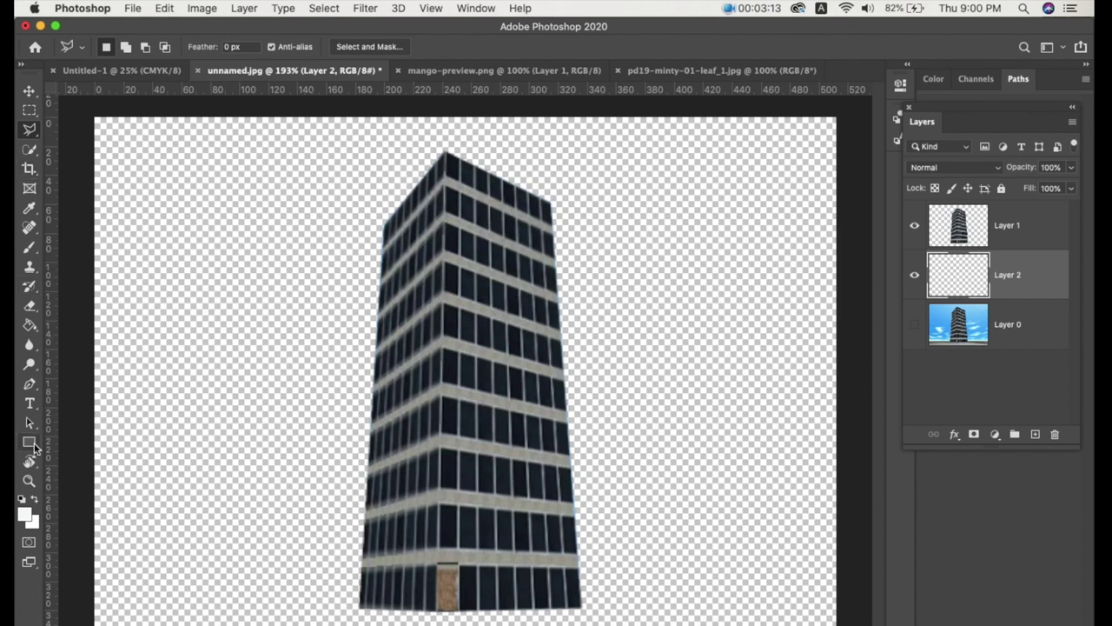
click(30, 516)
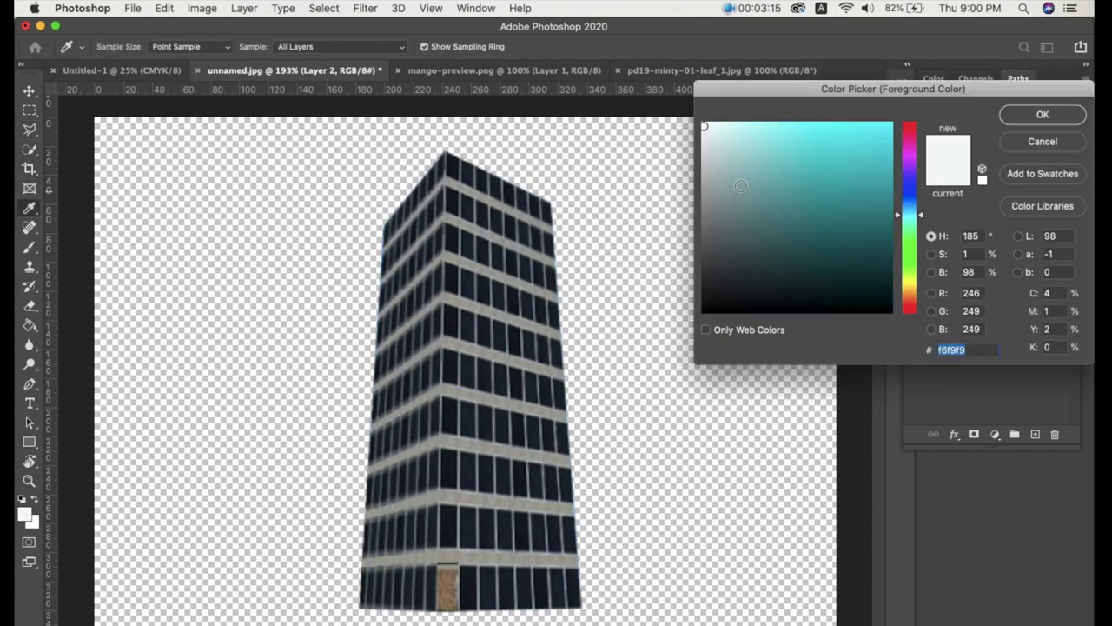
drag(905, 208, 907, 200)
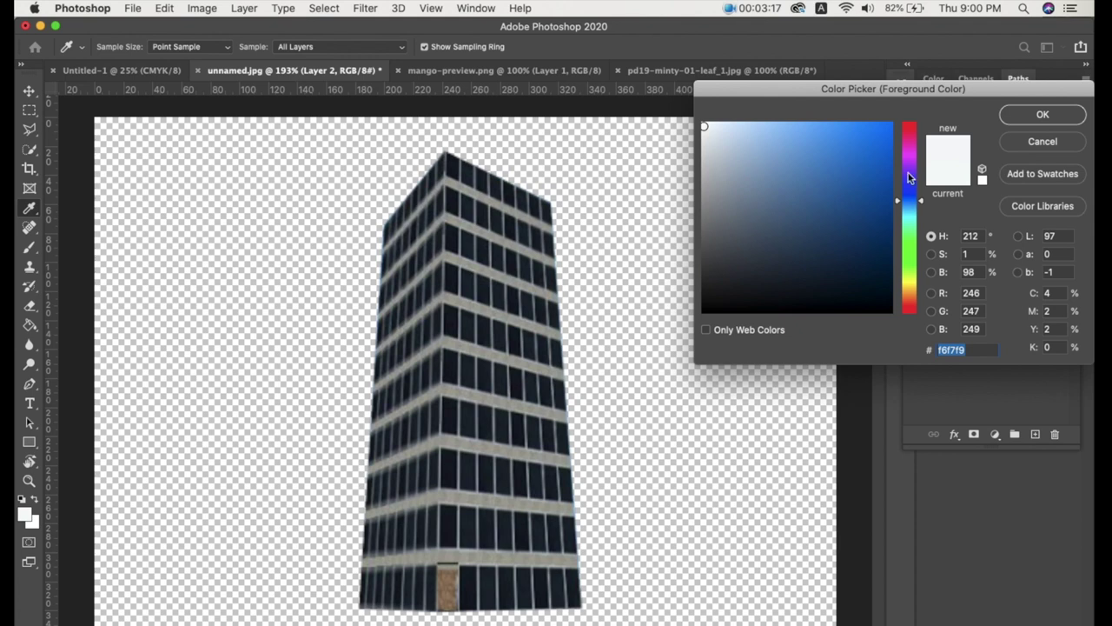
click(834, 138)
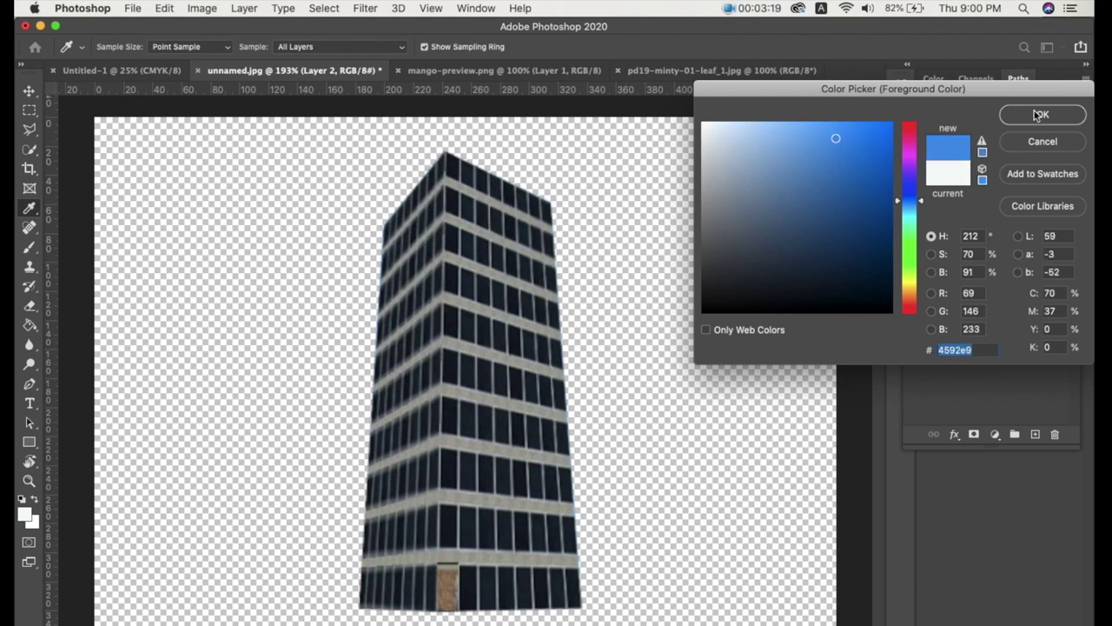
click(1039, 115)
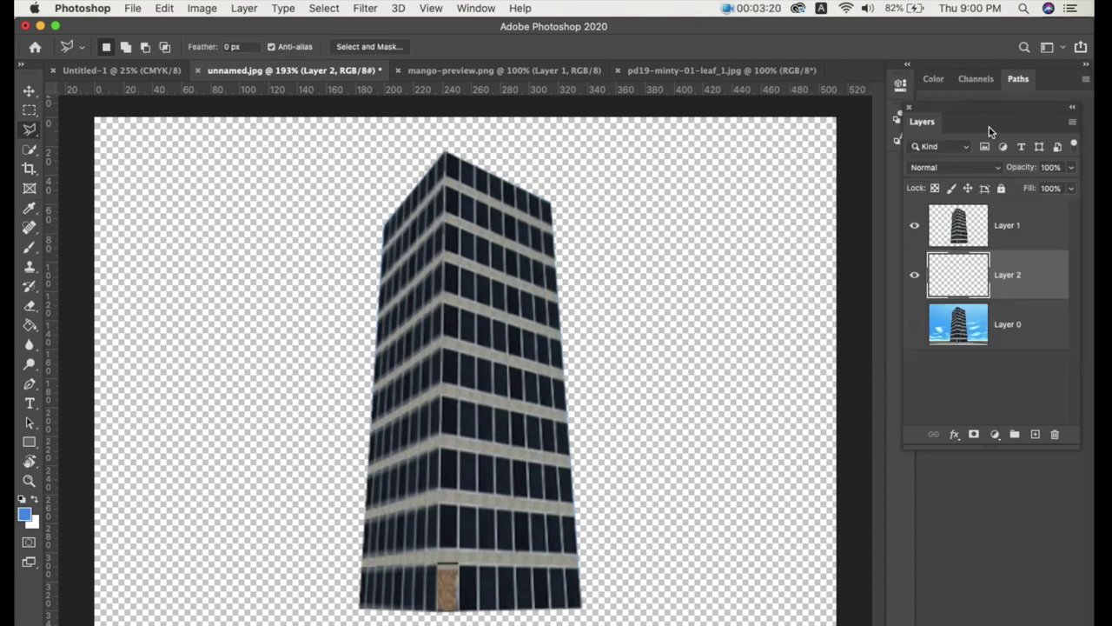
click(28, 324)
click(245, 311)
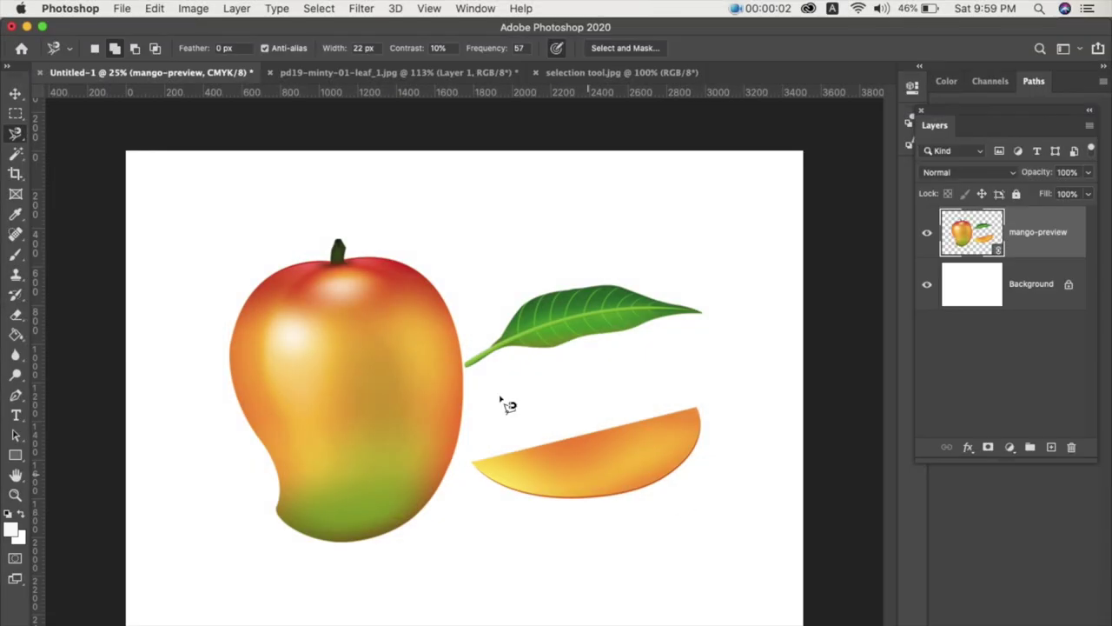
Choose the Magnetic Lasso Tool and close an edge-snapping selection around the whole mango.
click(23, 137)
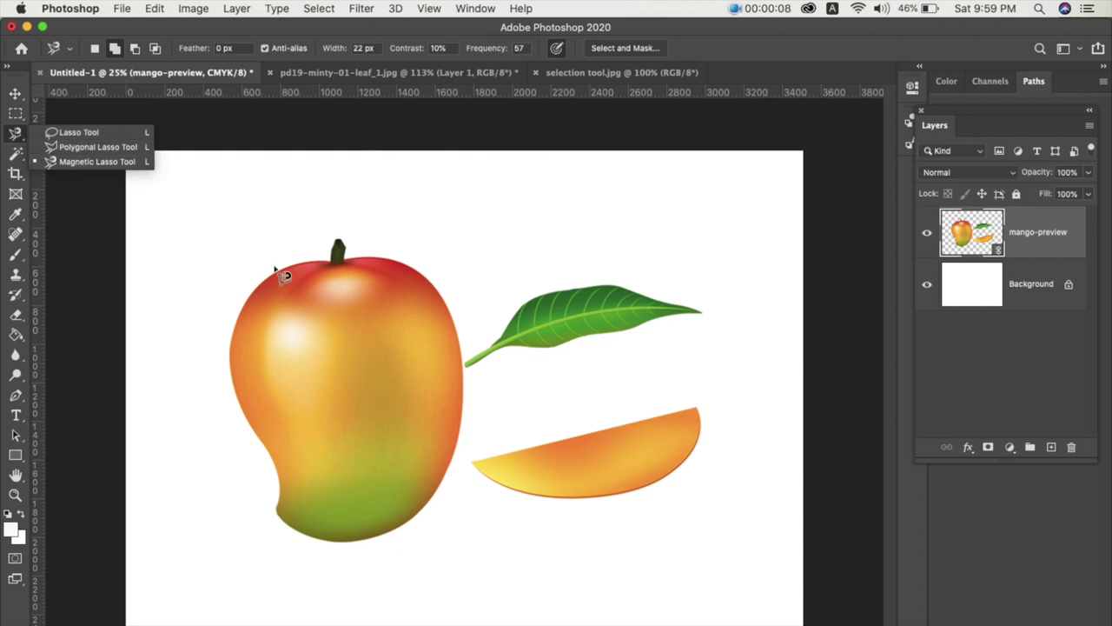
click(18, 89)
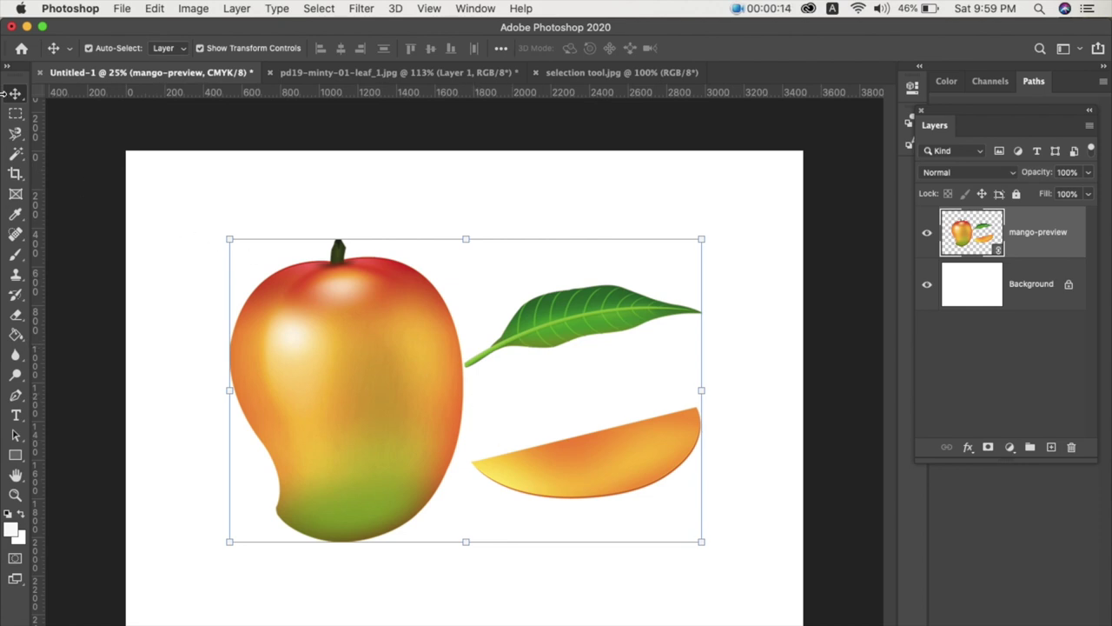
click(15, 133)
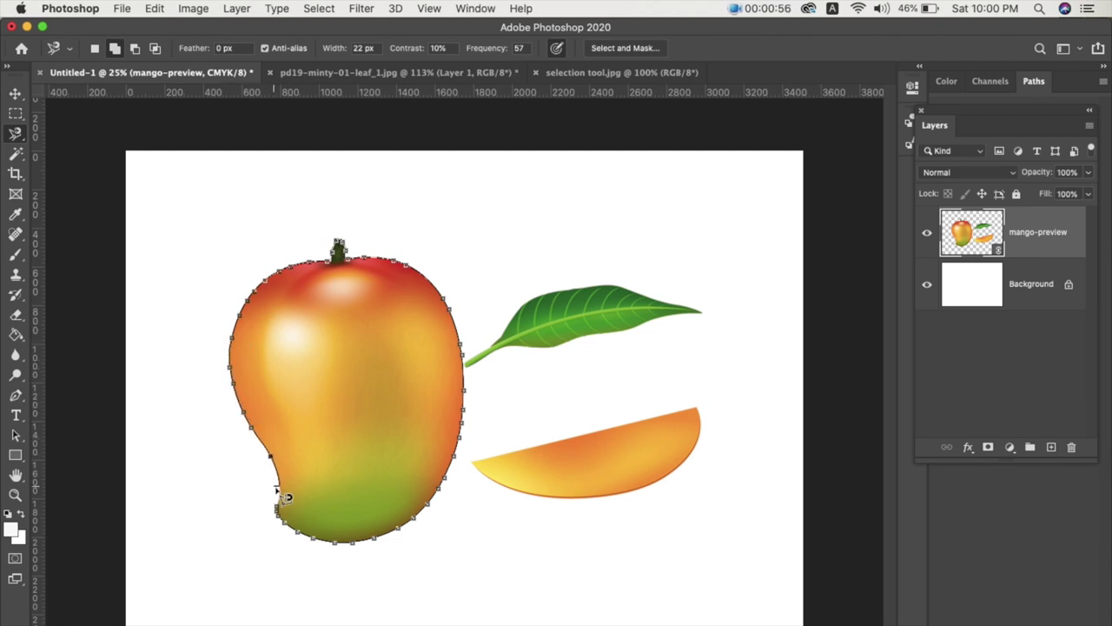
click(284, 516)
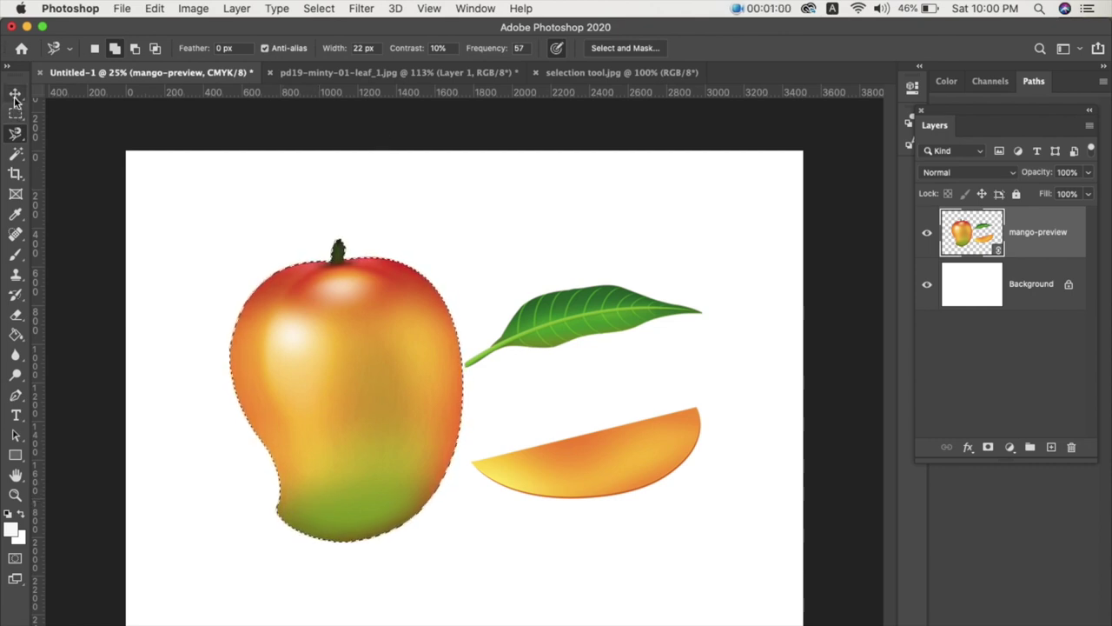
Nudge the mango artwork left, unlock the Background into Layer 0, and clear the selection.
key(v)
mouse_move(390, 409)
mouse_down()
mouse_move(380, 419)
mouse_move(388, 402)
mouse_up()
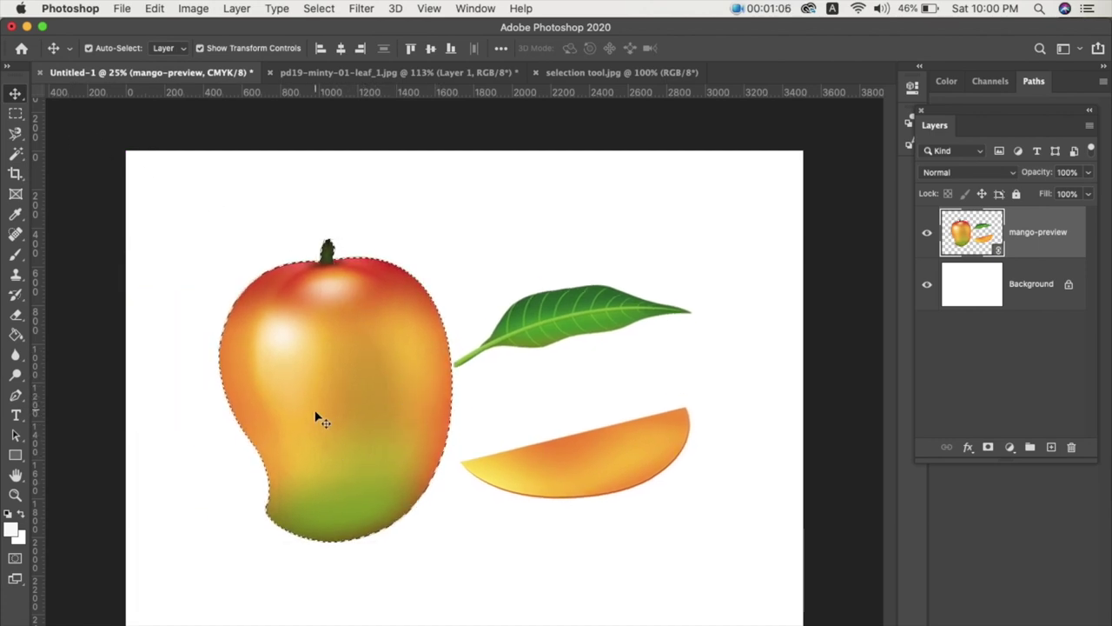
click(1069, 284)
mouse_move(381, 390)
mouse_down()
mouse_move(258, 391)
mouse_move(384, 382)
mouse_up()
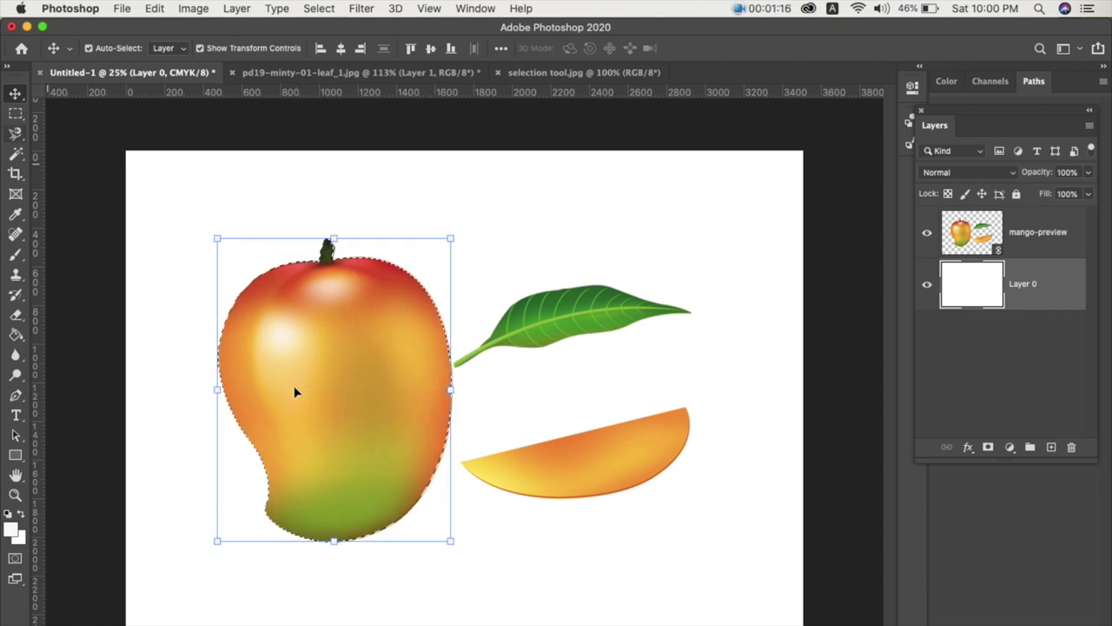
key(ctrl+d)
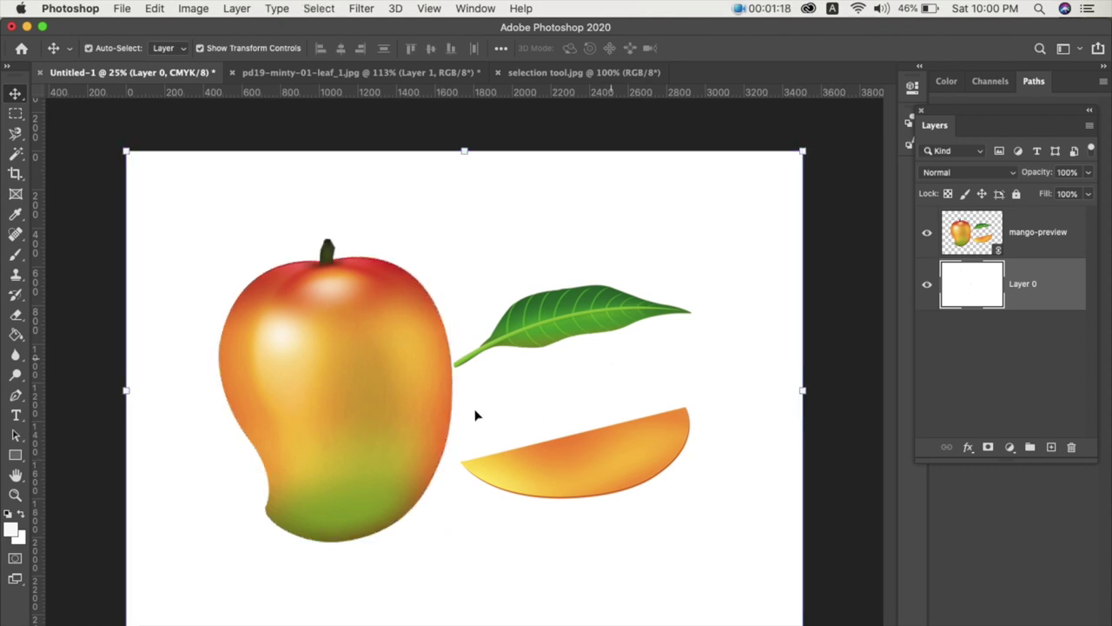
click(16, 153)
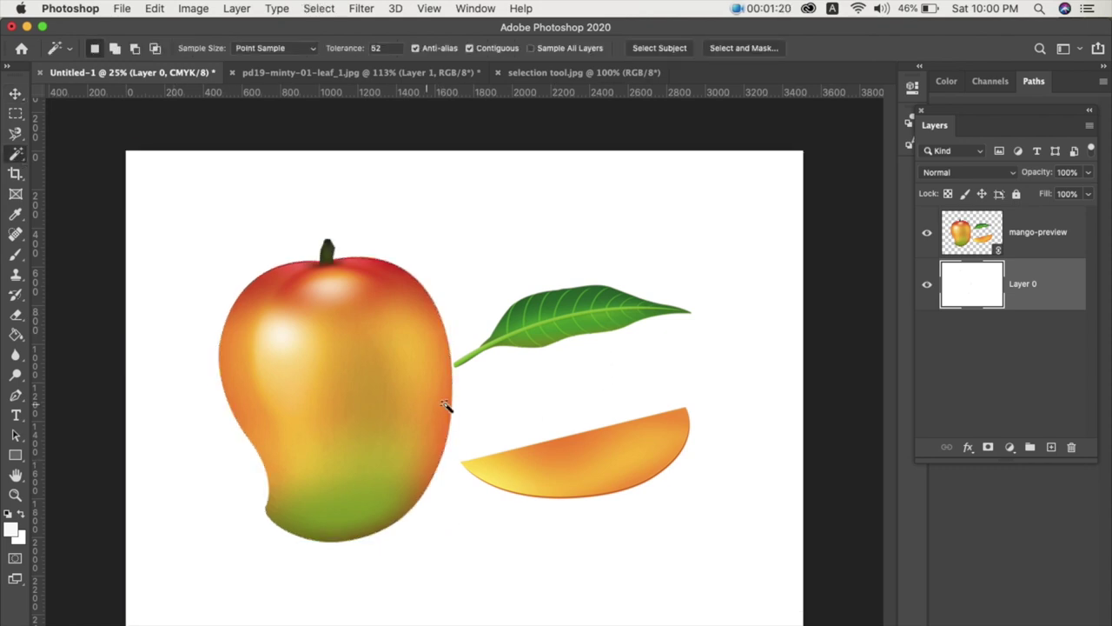
Trace a Magnetic Lasso selection around the green leaf, starting and closing at its stem.
key(shift+l)
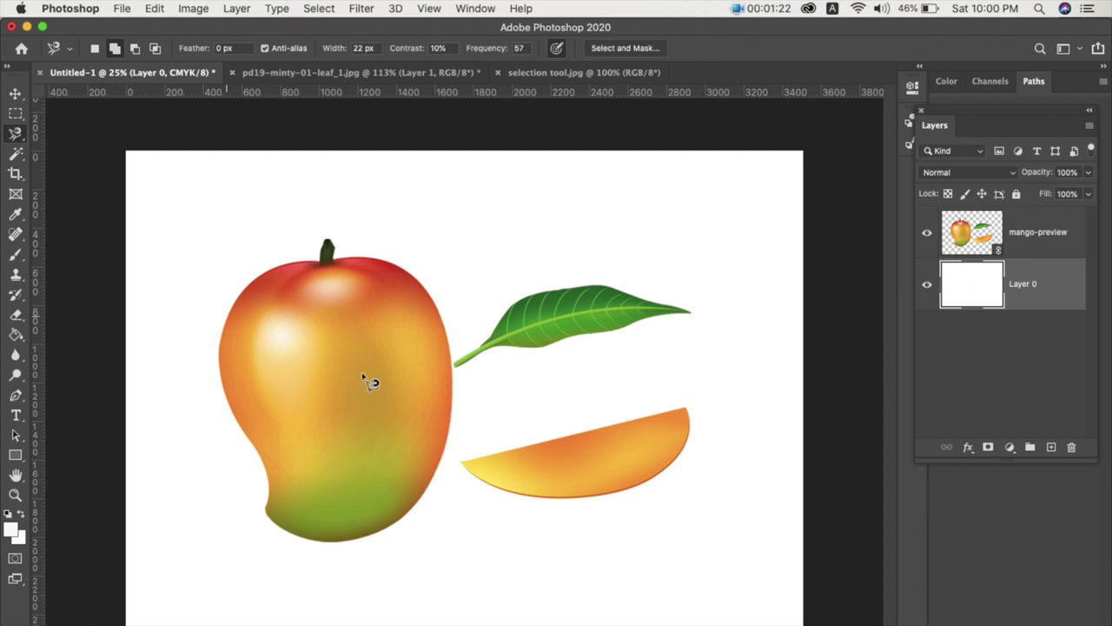
click(455, 366)
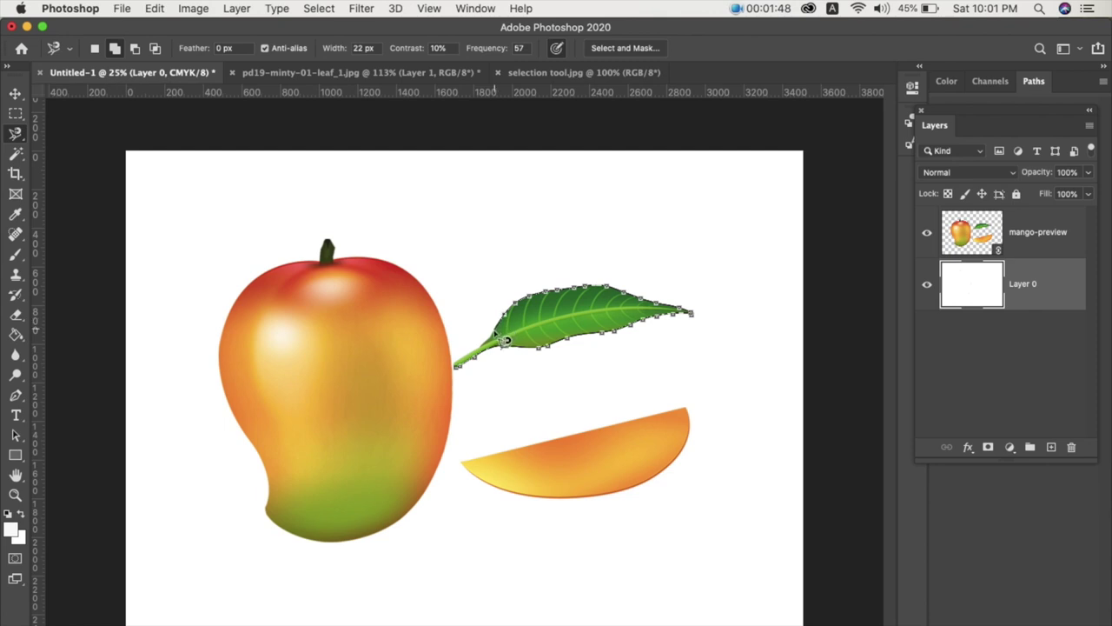
click(455, 370)
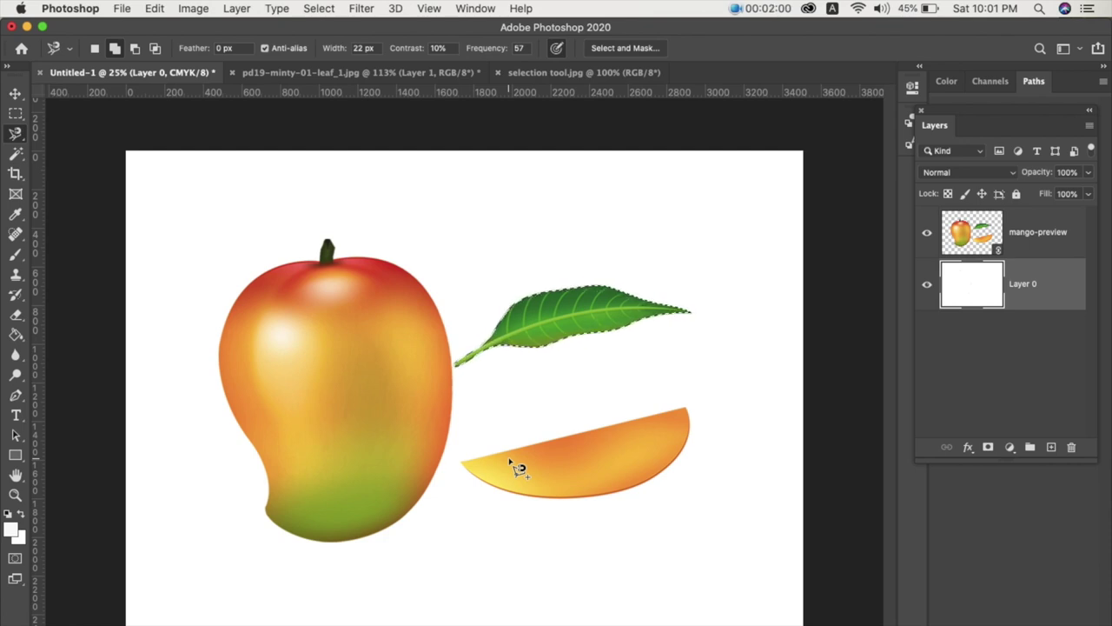
Deselect the leaf and close a Magnetic Lasso selection around the mango slice.
key(super+d)
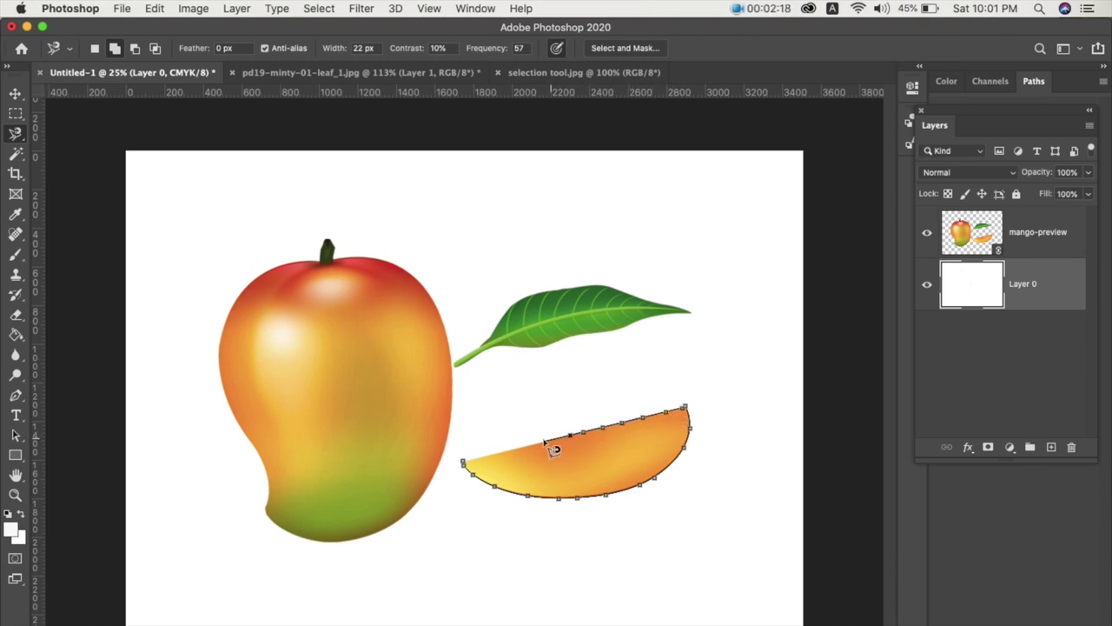
click(479, 469)
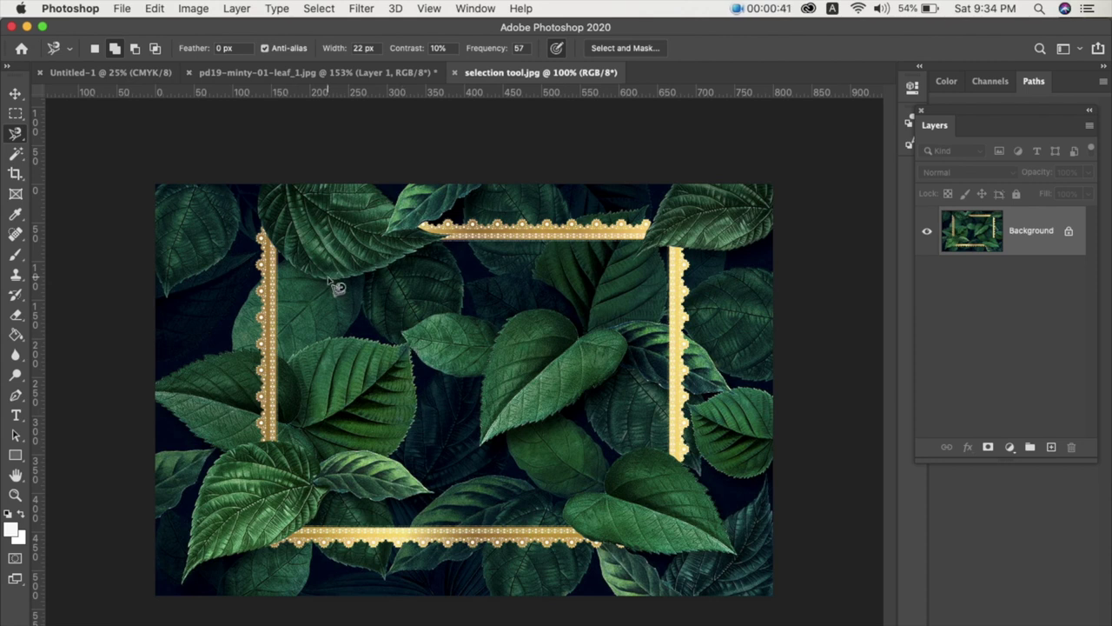
Switch to pd19-minty-01-leaf_1.jpg and drag the gold frame layer into place over the leaves.
click(259, 75)
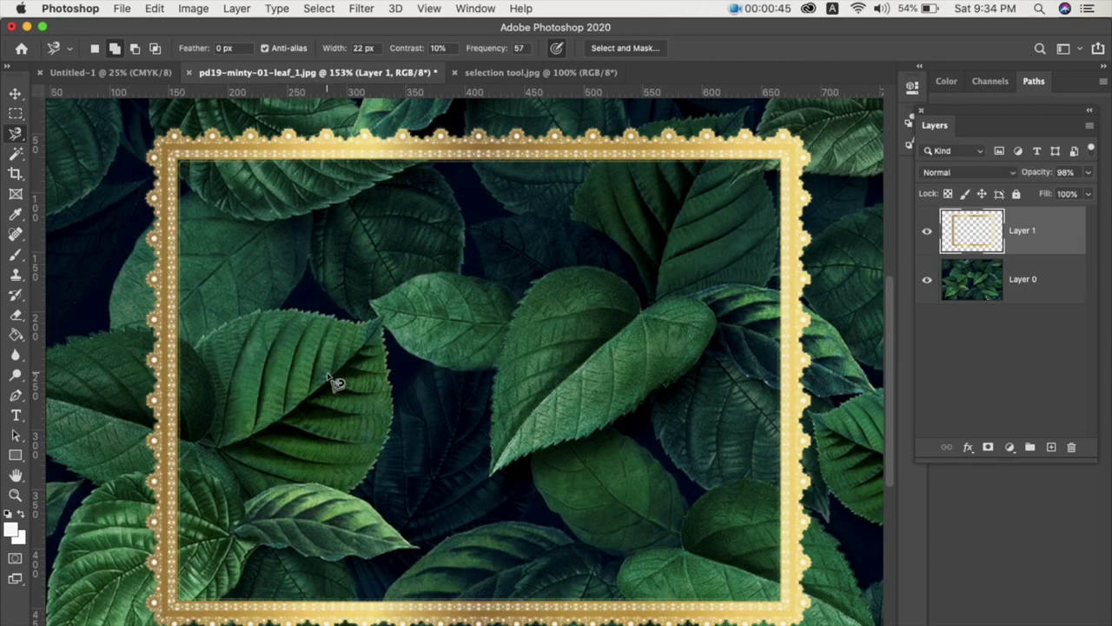
scroll(333, 383, down, 5)
scroll(333, 383, up, 1)
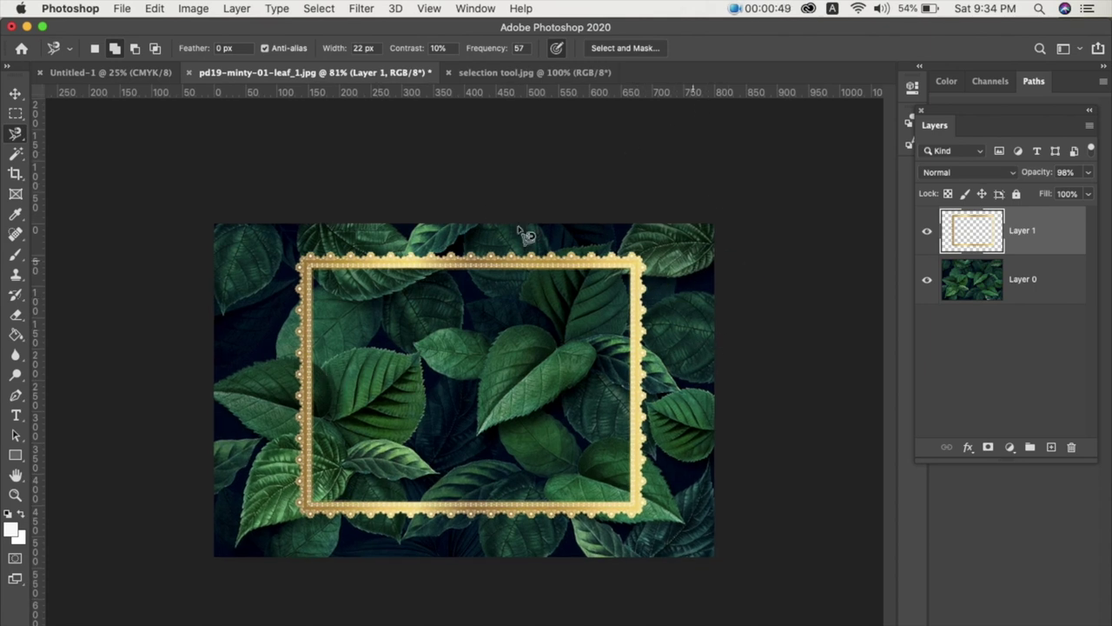
click(16, 93)
mouse_move(374, 263)
mouse_down()
mouse_move(174, 302)
mouse_move(440, 303)
mouse_move(395, 228)
mouse_move(389, 271)
mouse_move(362, 263)
mouse_up()
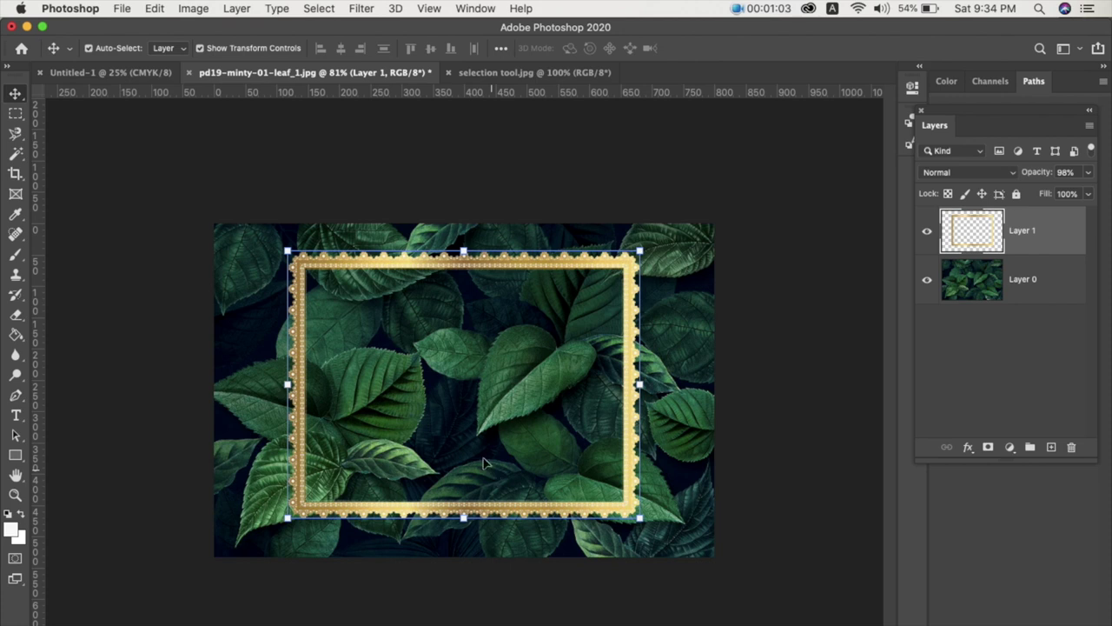
With the Magnetic Lasso active, lower frame Layer 1 to 10% opacity and select Layer 0.
click(19, 134)
scroll(169, 310, up, 2)
scroll(169, 310, up, 1)
scroll(170, 310, down, 1)
click(1088, 174)
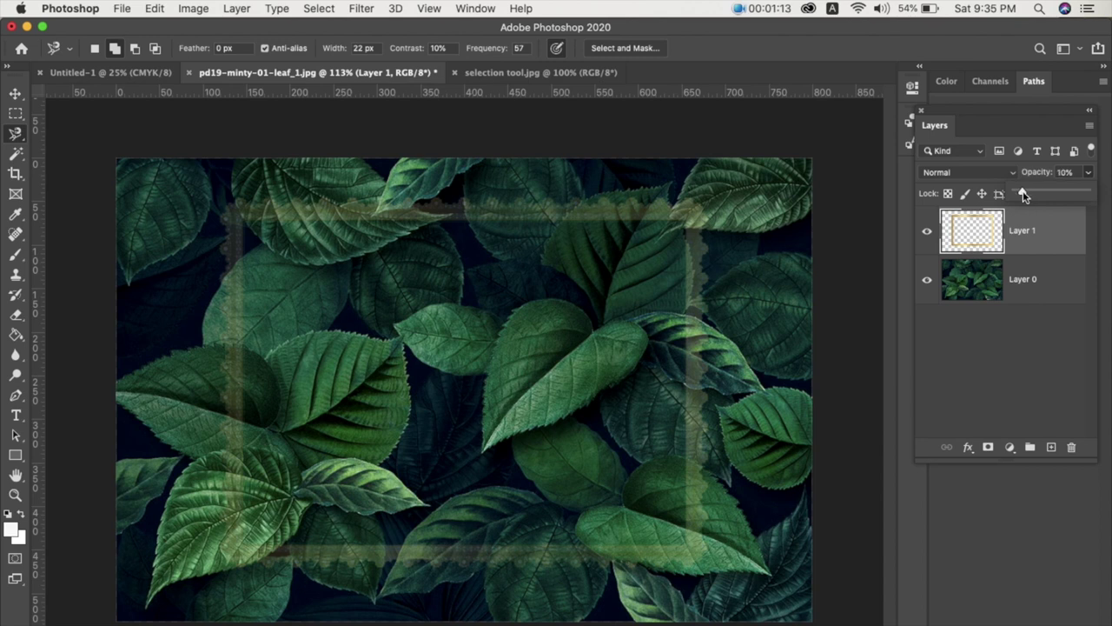
click(1021, 288)
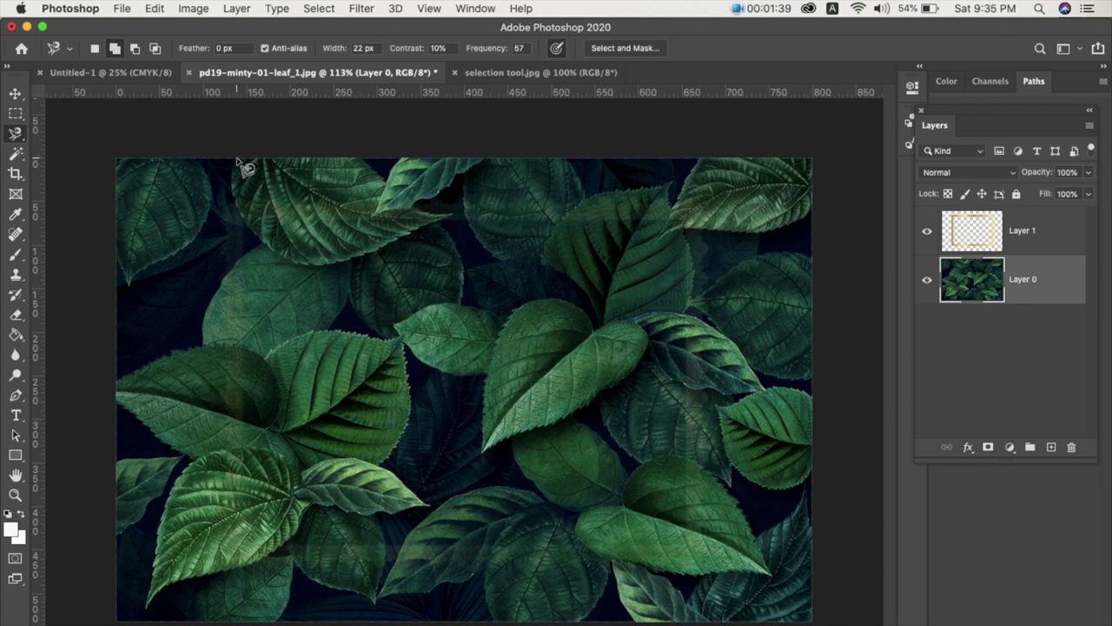
Trace a Magnetic Lasso outline around the top-left leaf along the photo's upper edge.
click(235, 159)
click(233, 160)
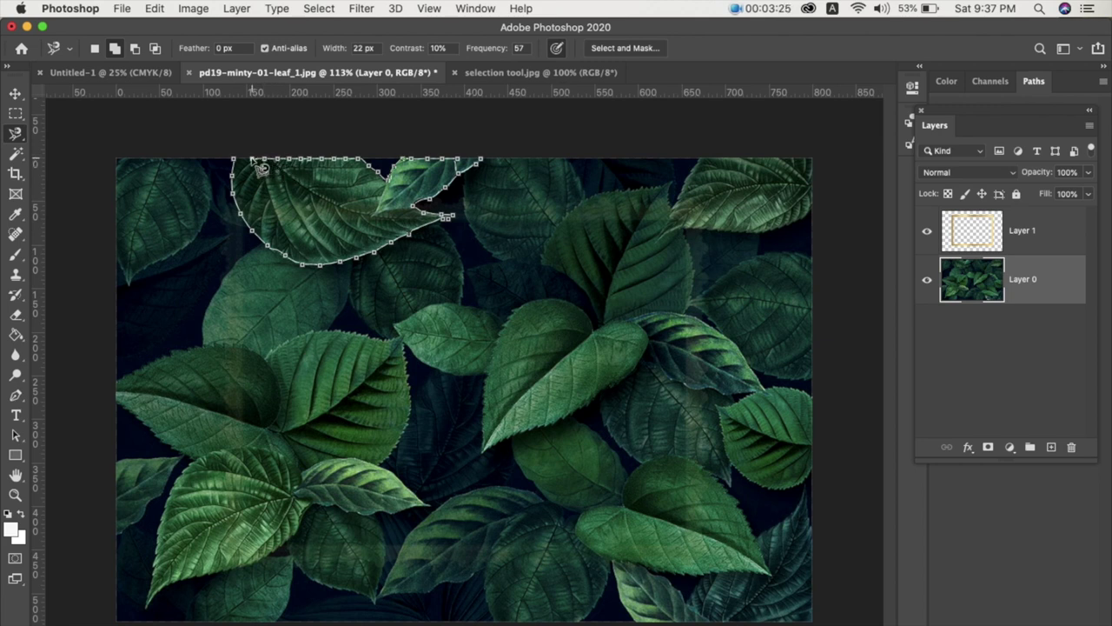
click(245, 165)
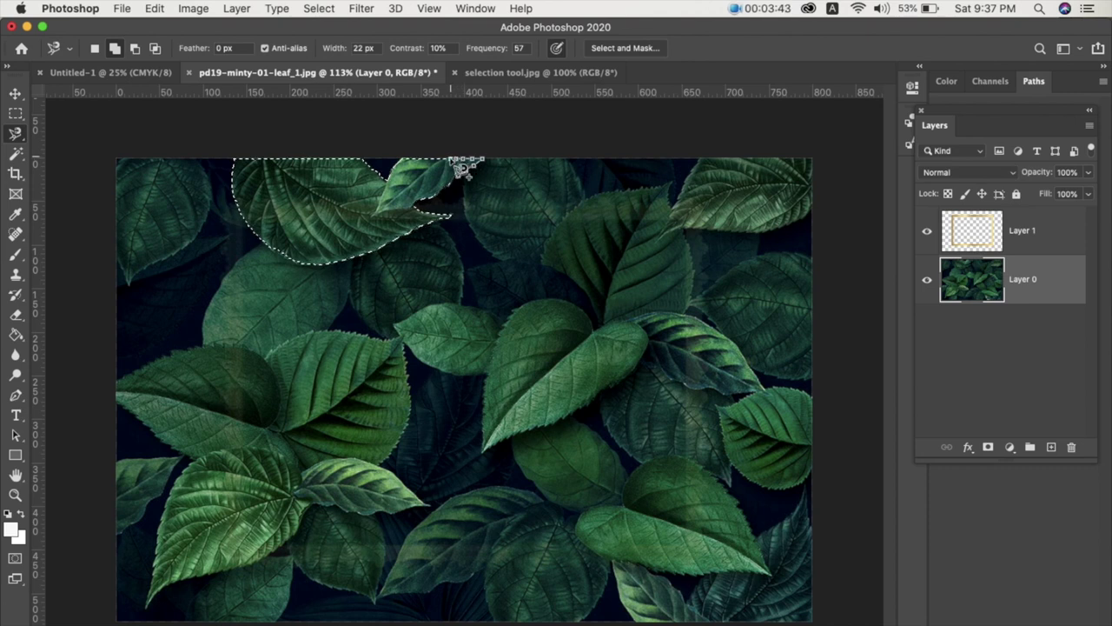
Close the top-leaf selection and copy the leaf with Edit > Copy.
double_click(463, 172)
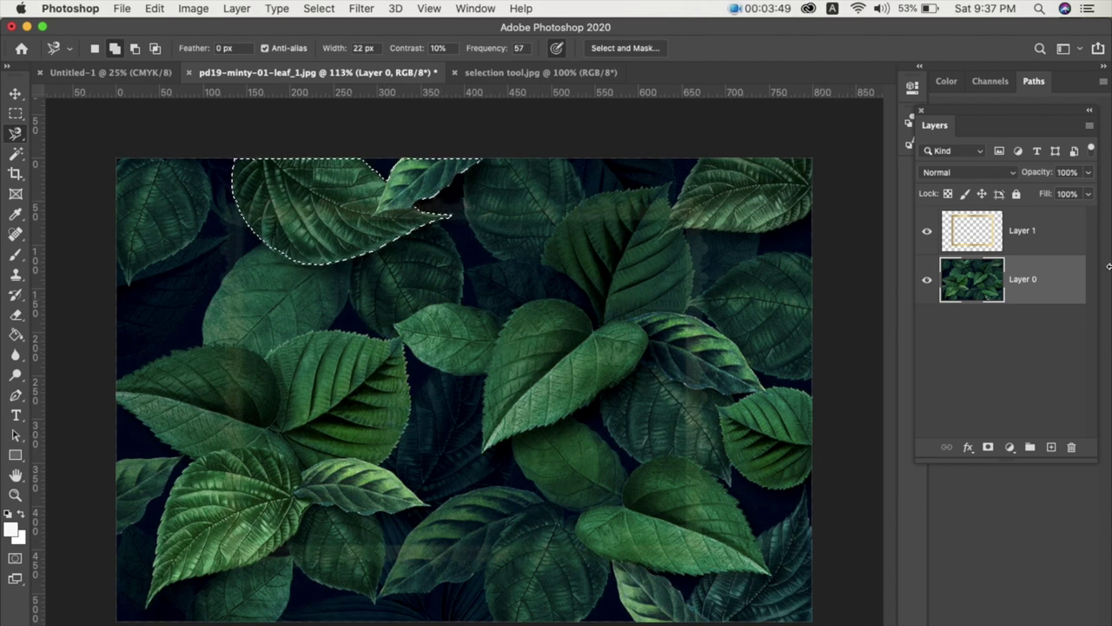
click(149, 9)
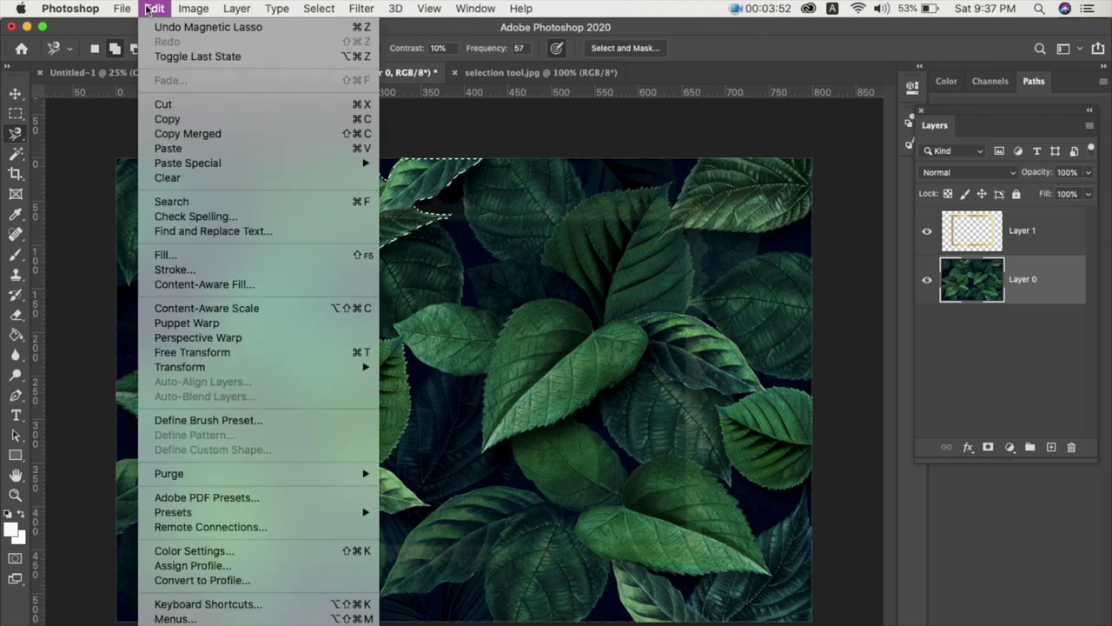
click(161, 122)
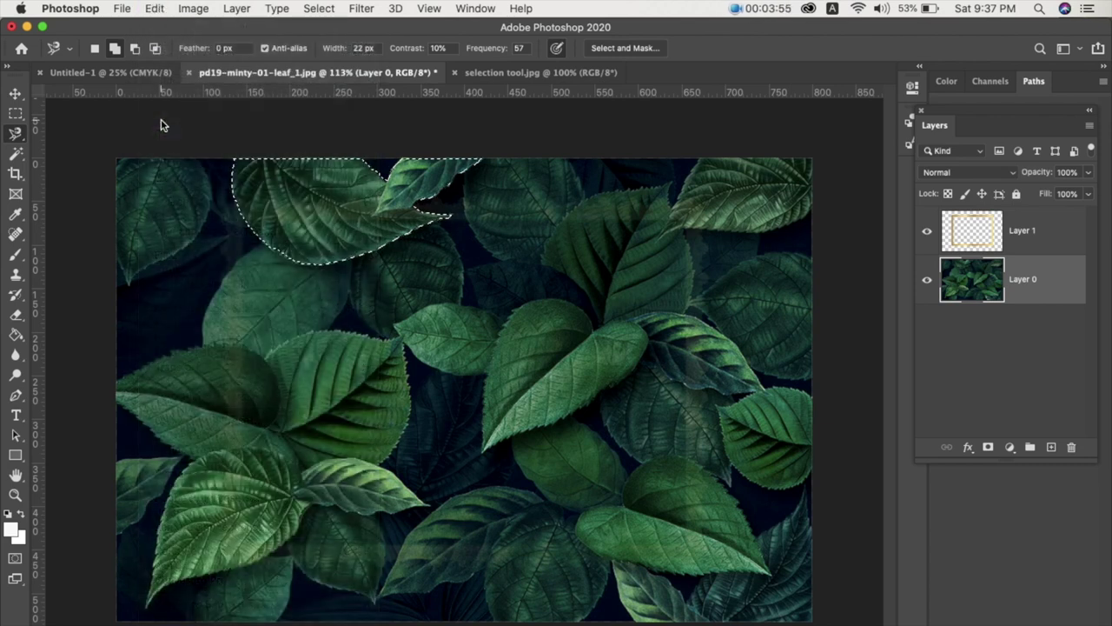
click(157, 10)
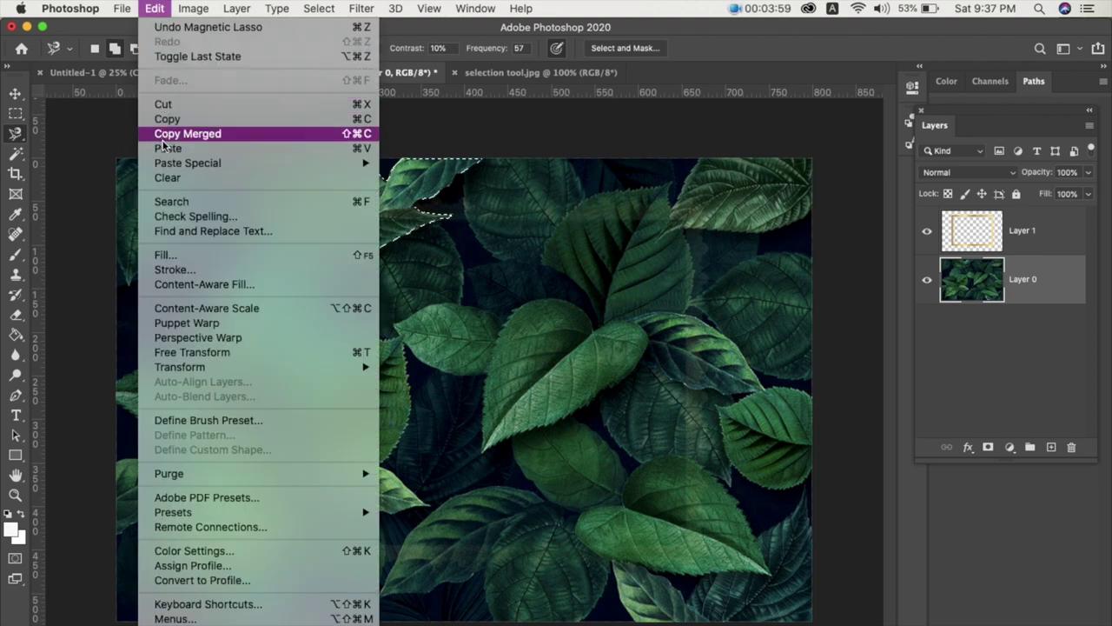
mouse_move(187, 162)
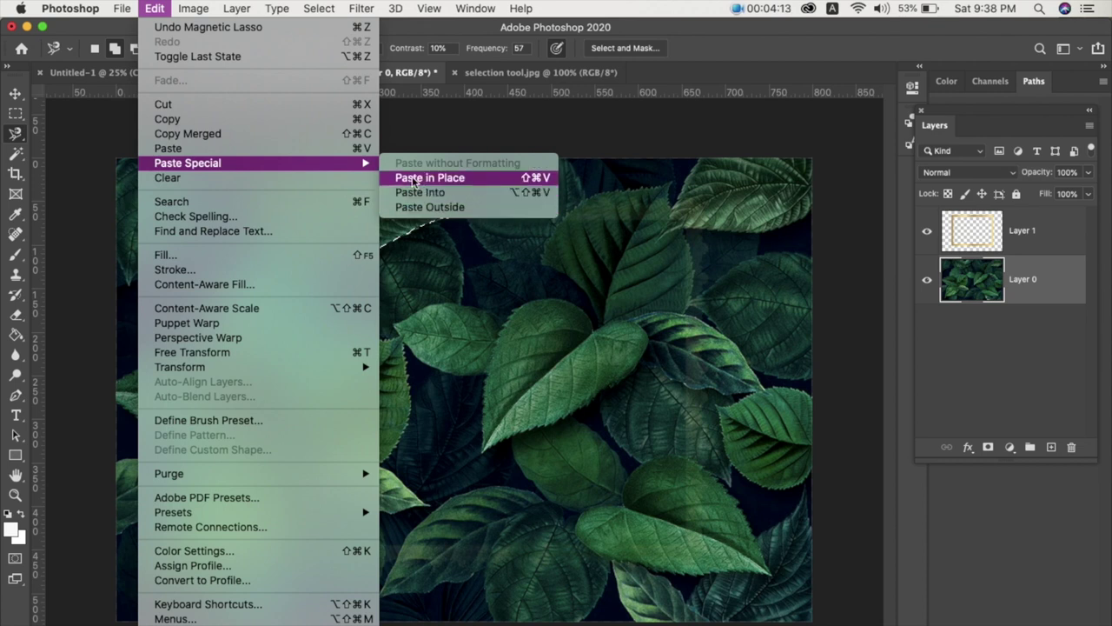
Paste the top leaf in place, put the frame layer beneath it, and set the frame's opacity to 87%.
click(414, 179)
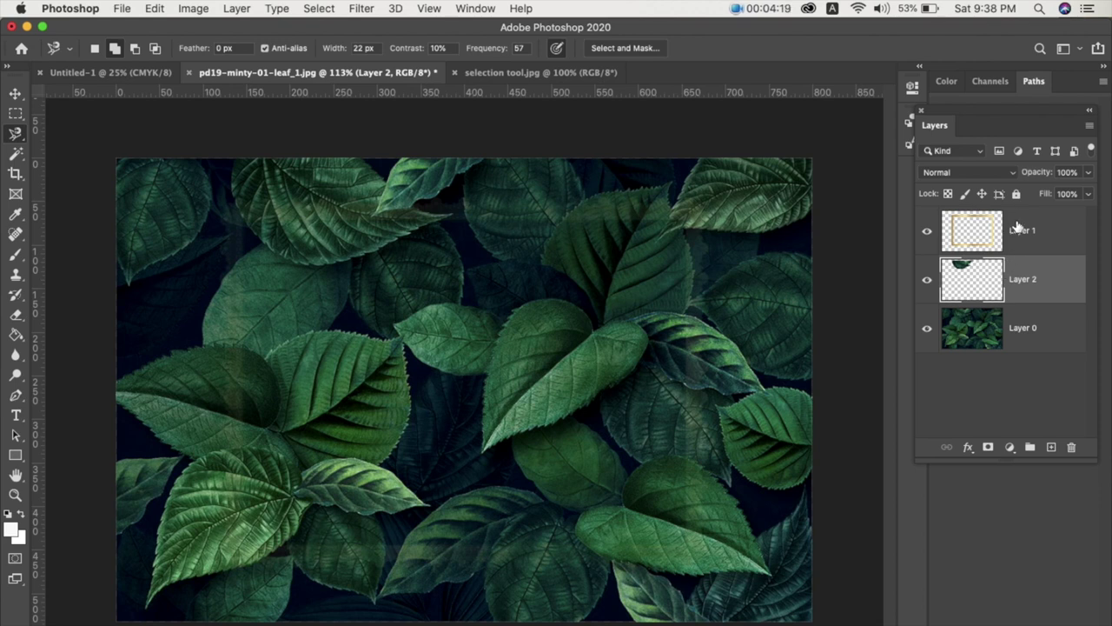
drag(1016, 227, 1021, 276)
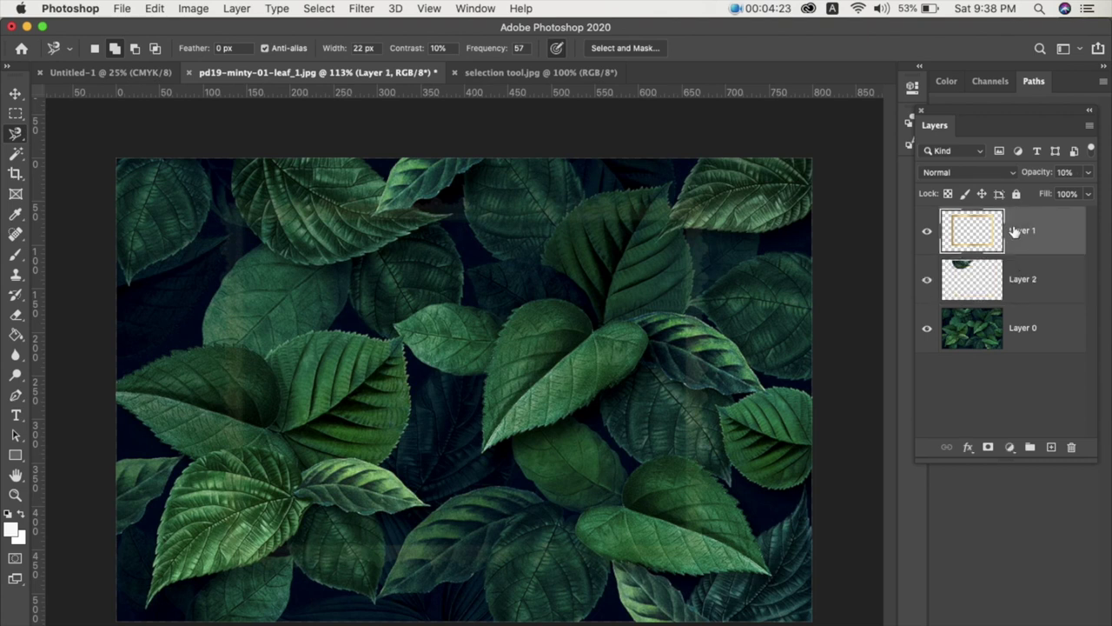
drag(1014, 230, 1021, 282)
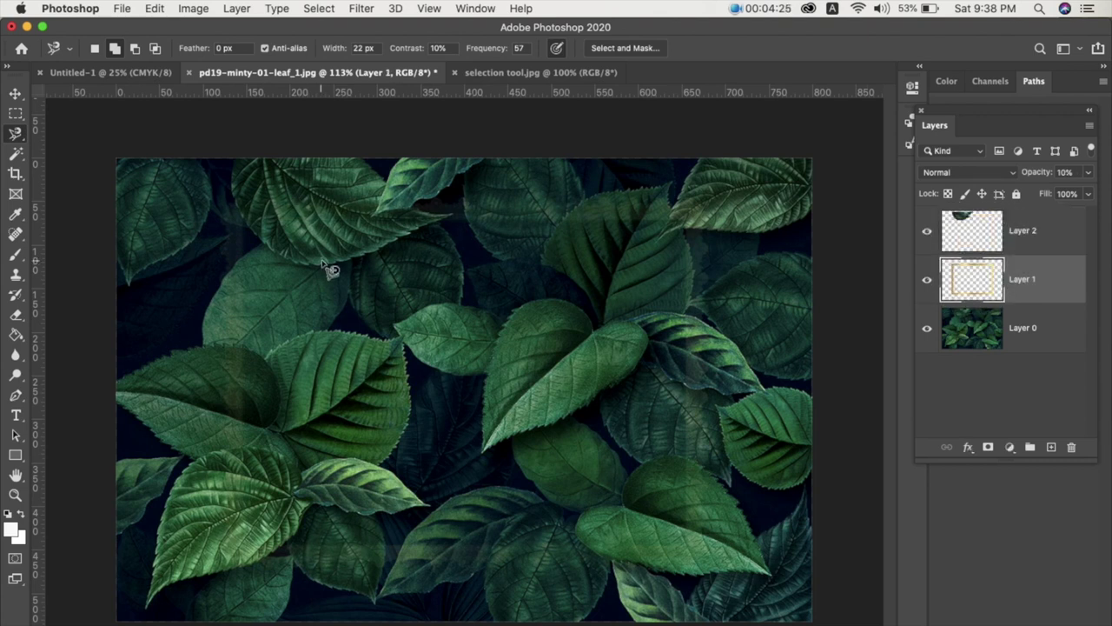
click(1088, 172)
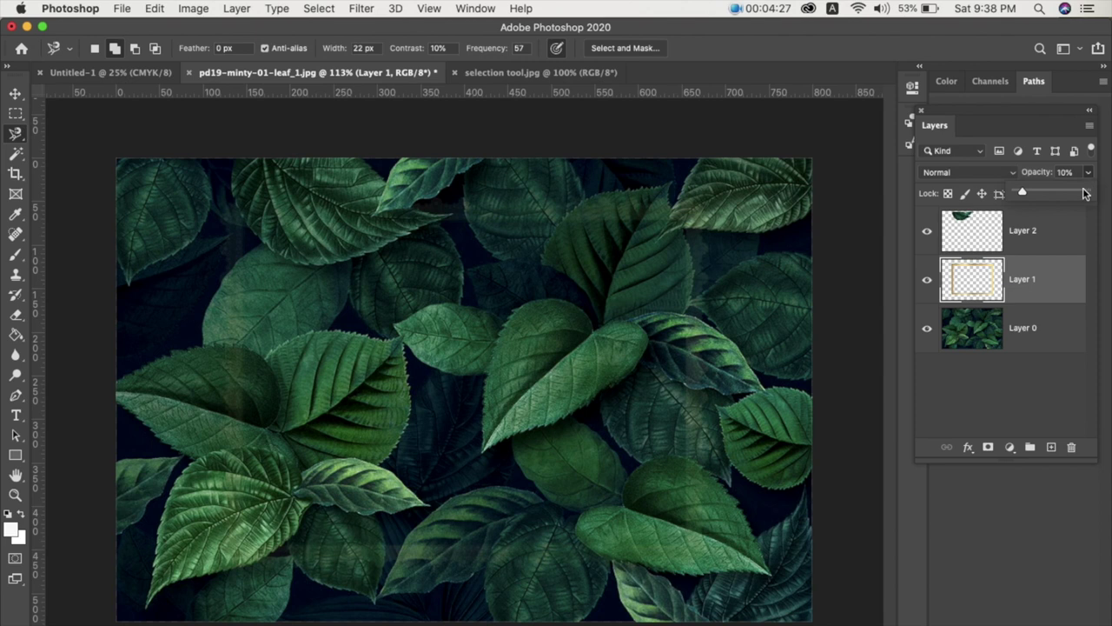
click(1077, 194)
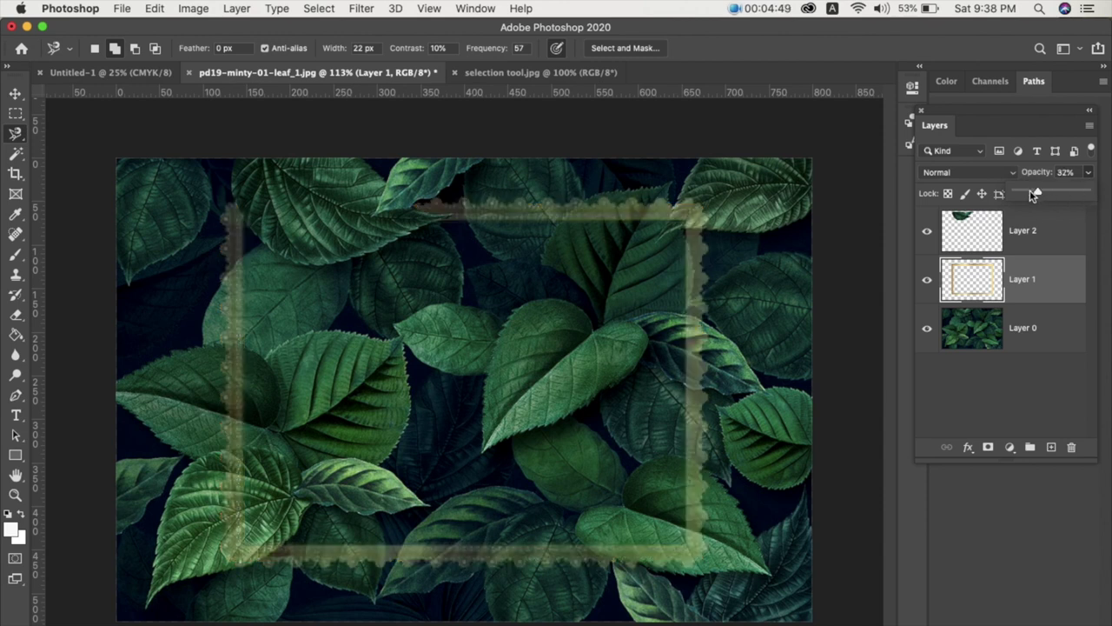
Drop the gold frame's opacity to 8% and select the Layer 0 leaf photo.
drag(1008, 221, 1015, 205)
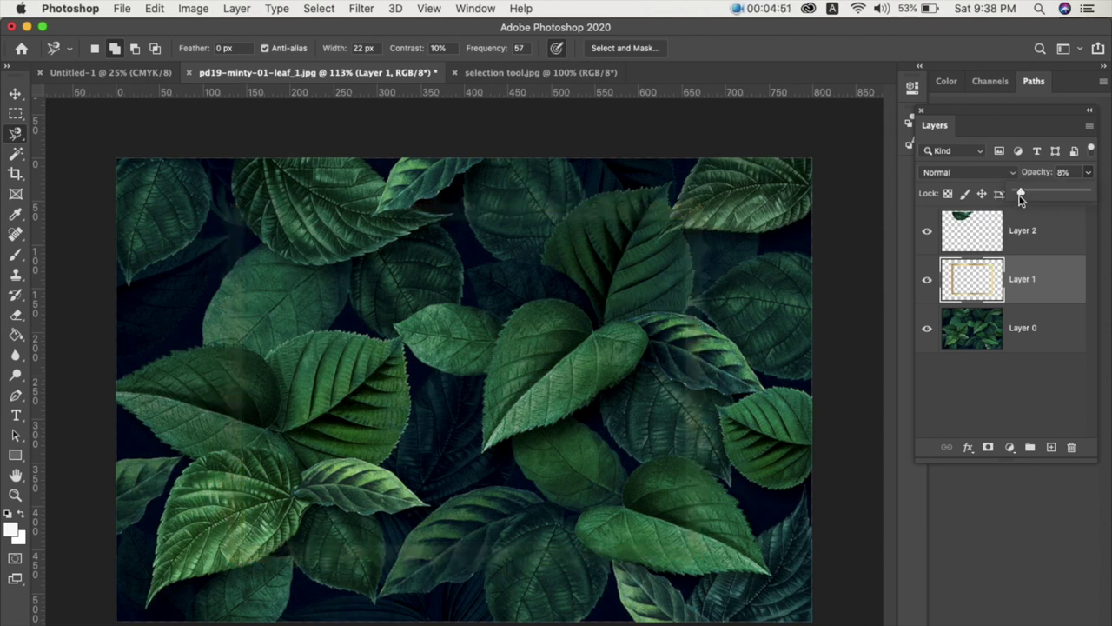
click(1015, 347)
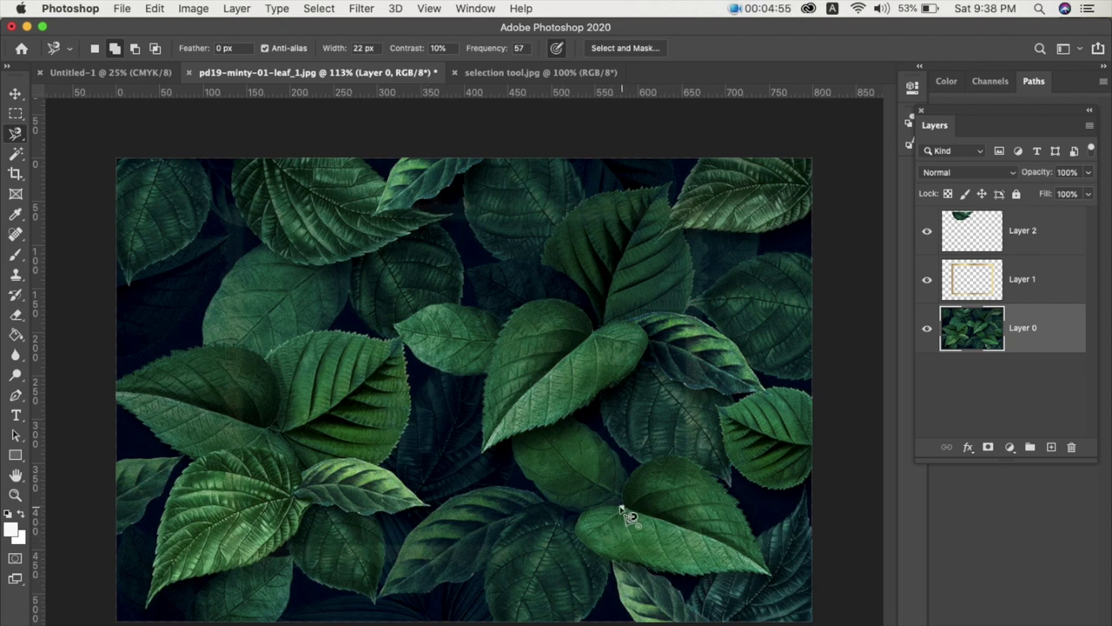
Trace and close a Magnetic Lasso selection around the large lower-right leaf.
click(621, 505)
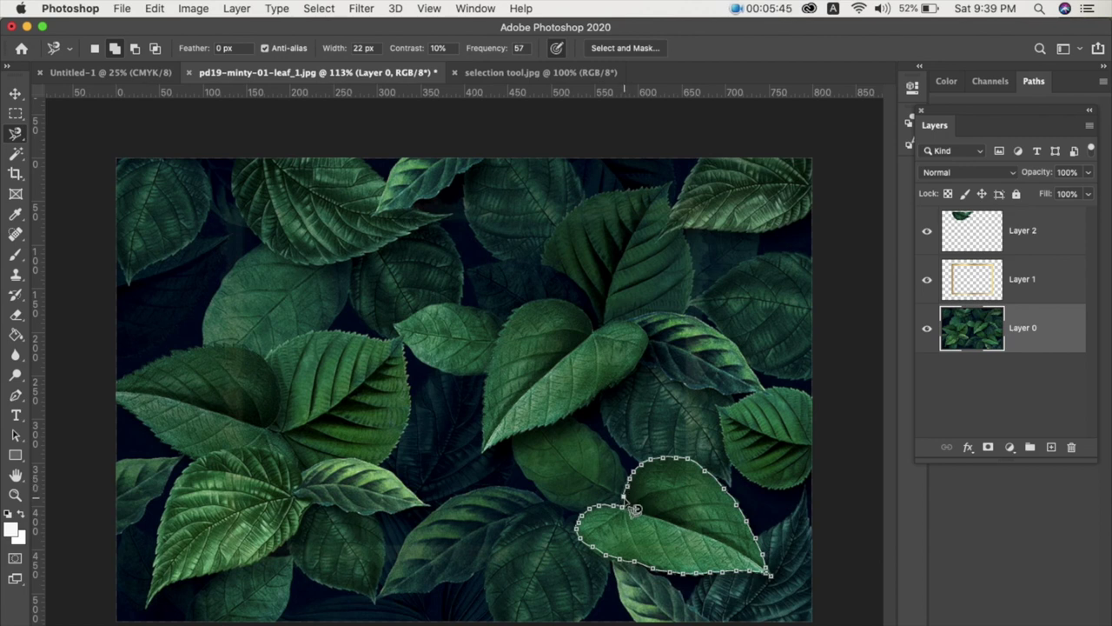
click(634, 514)
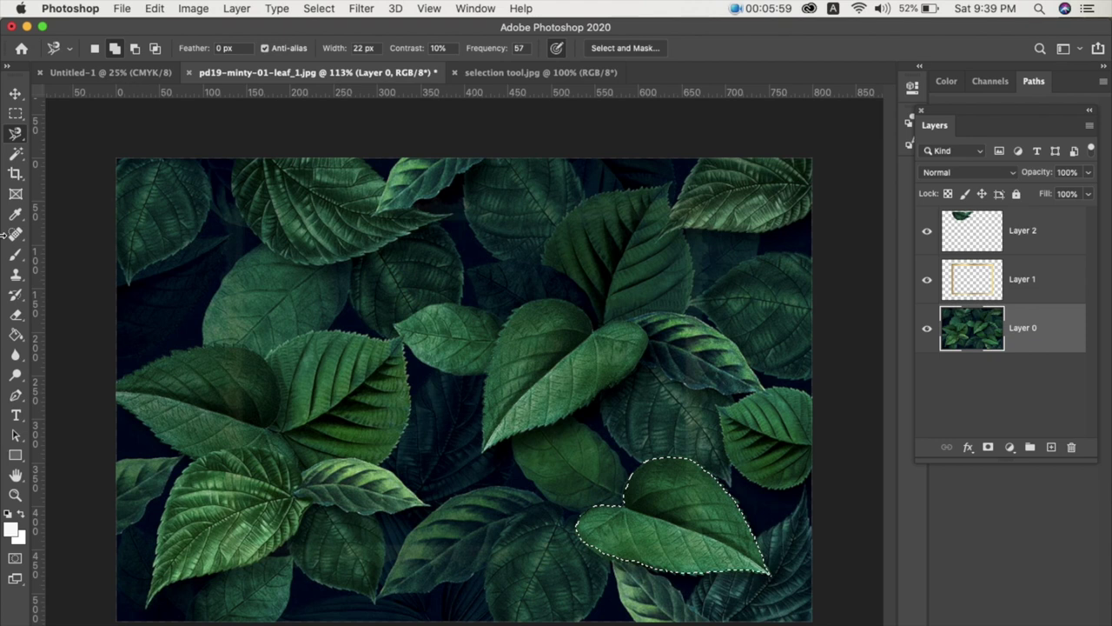
Copy the lower-right leaf, paste it in place as Layer 3, and stack it above Layer 1.
click(154, 9)
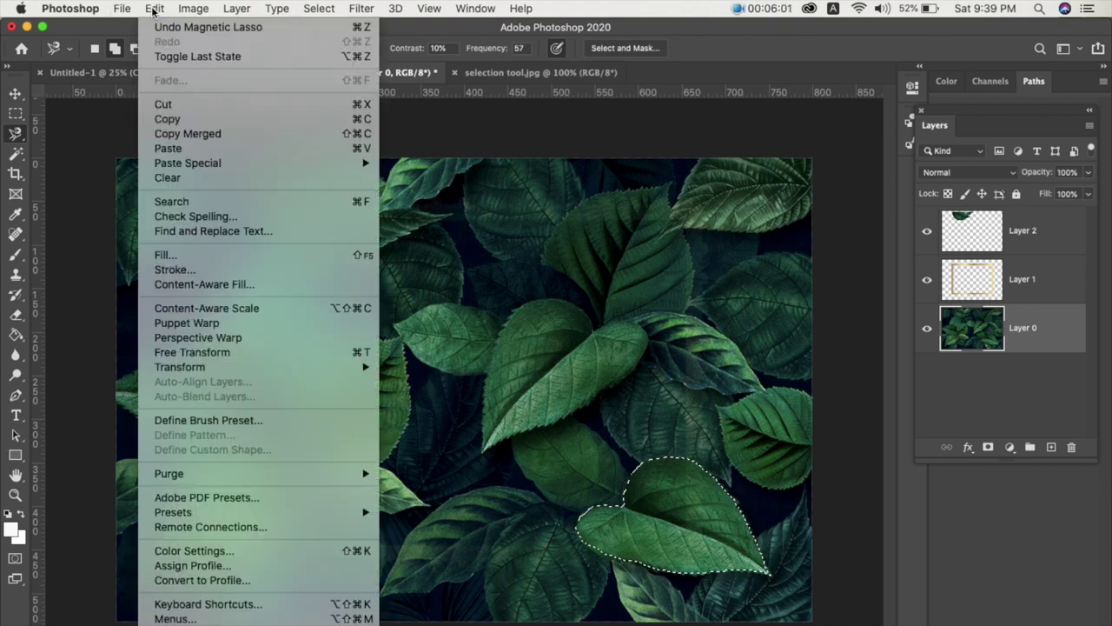
click(165, 119)
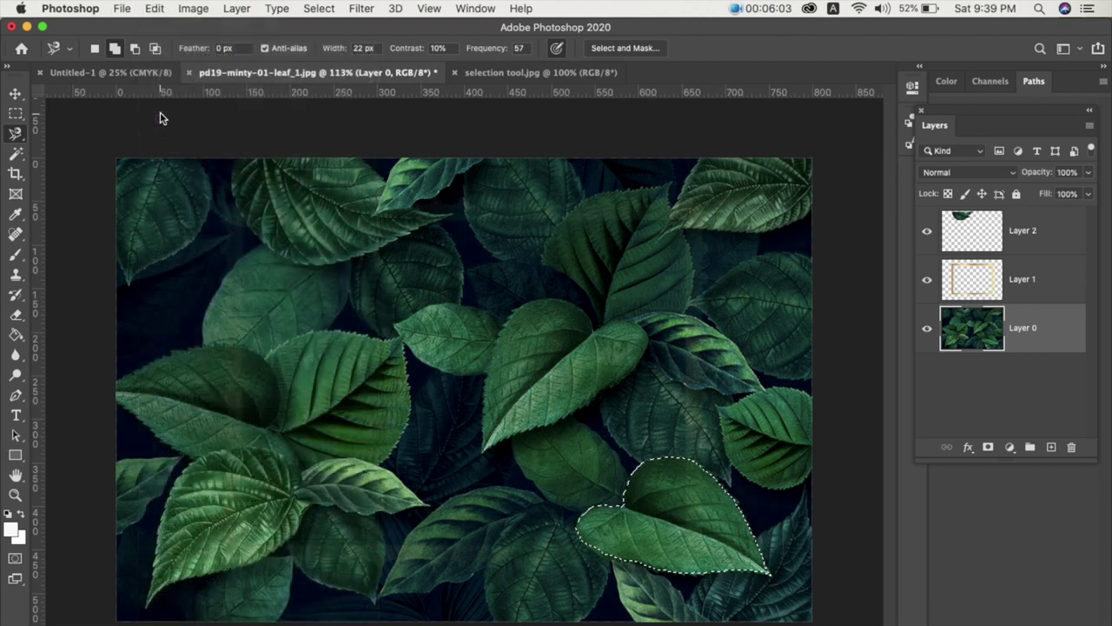
click(155, 9)
mouse_move(188, 163)
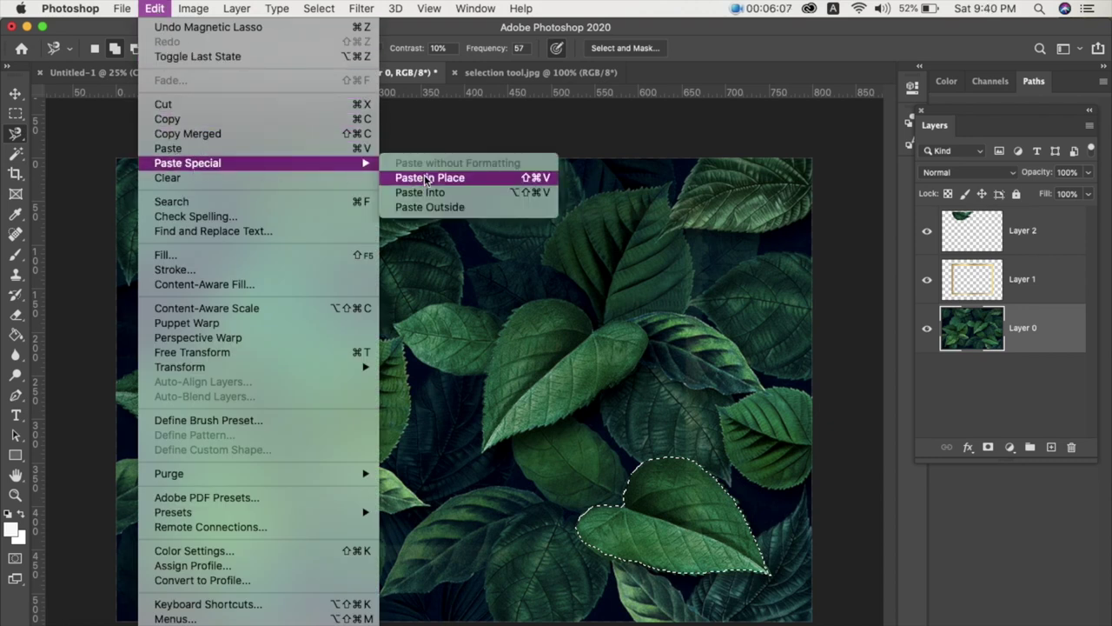
click(427, 178)
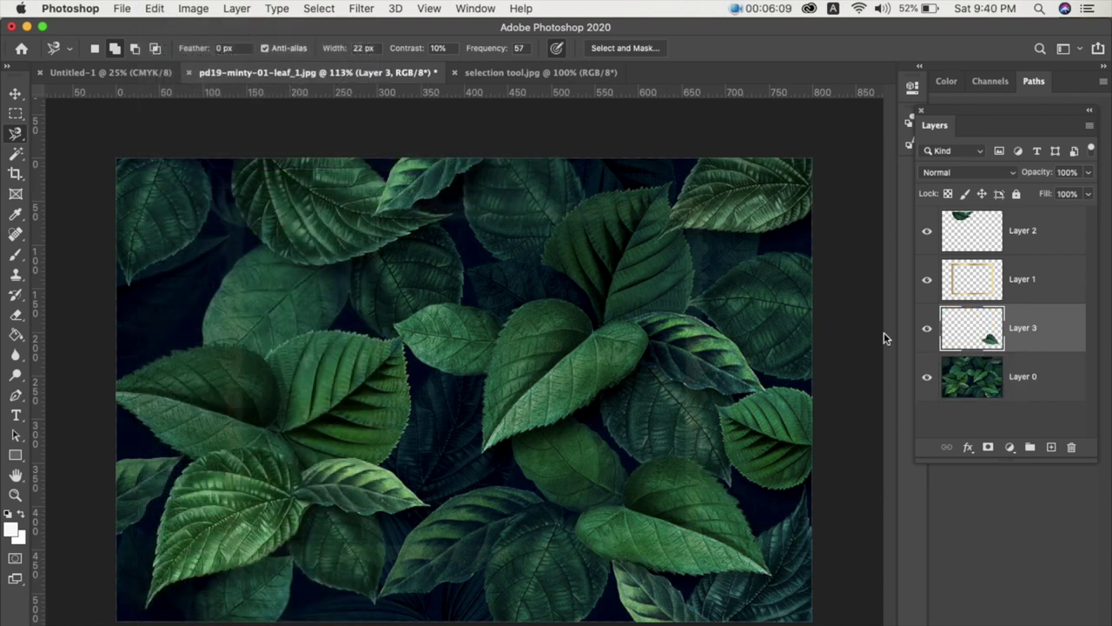
drag(1054, 336, 1042, 276)
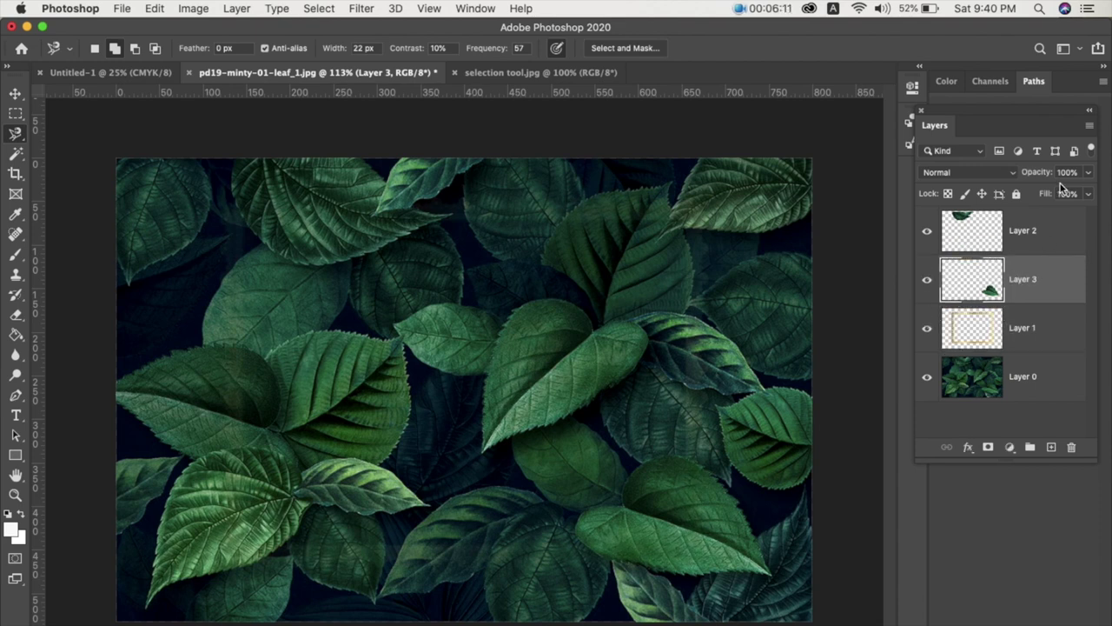
Set the Layer 1 gold frame's opacity back to 100%.
click(1042, 329)
click(1089, 172)
click(1089, 192)
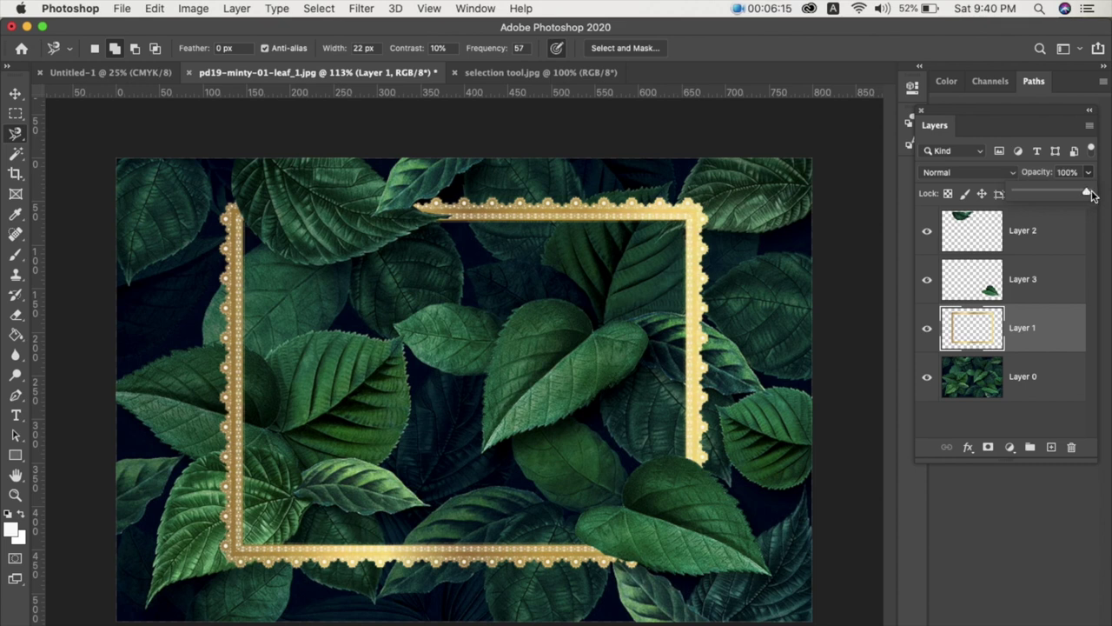